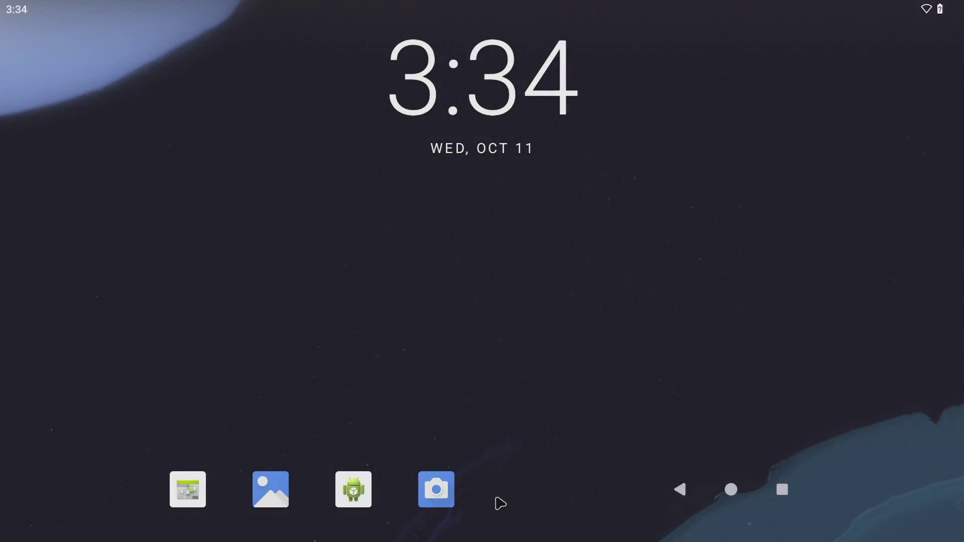
# Step: Swipe up to the Android 14 app drawer and launch Settings
pyautogui.moveTo(501, 484); pyautogui.dragTo(523, 196)
pyautogui.click(342, 255)
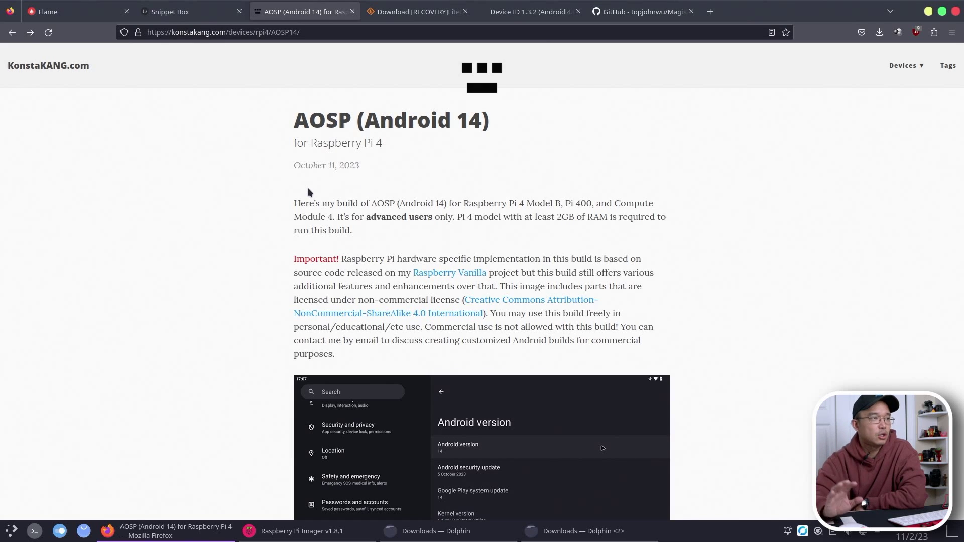
# Step: Review the KonstaKANG AOSP 14 page title and the first download block
pyautogui.moveTo(295, 120); pyautogui.dragTo(336, 121)
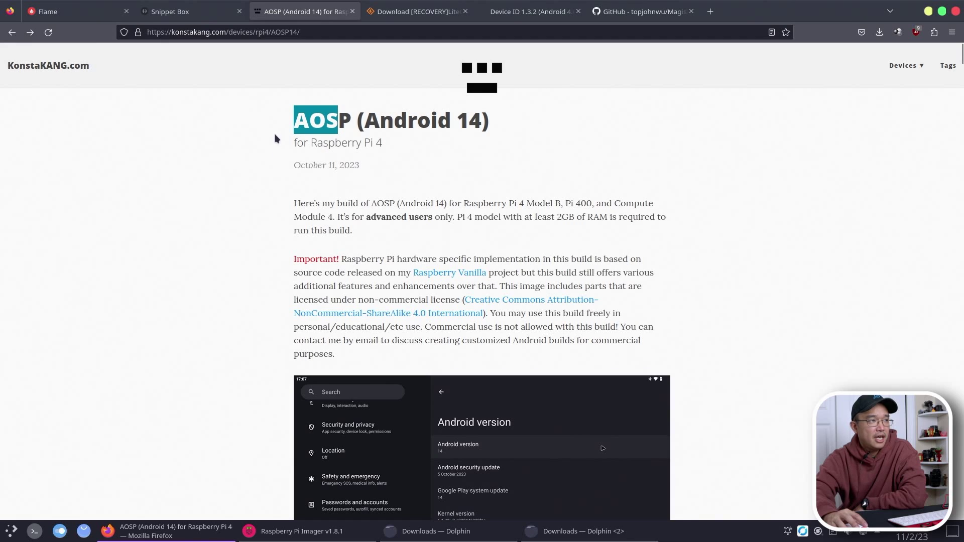
pyautogui.click(377, 127)
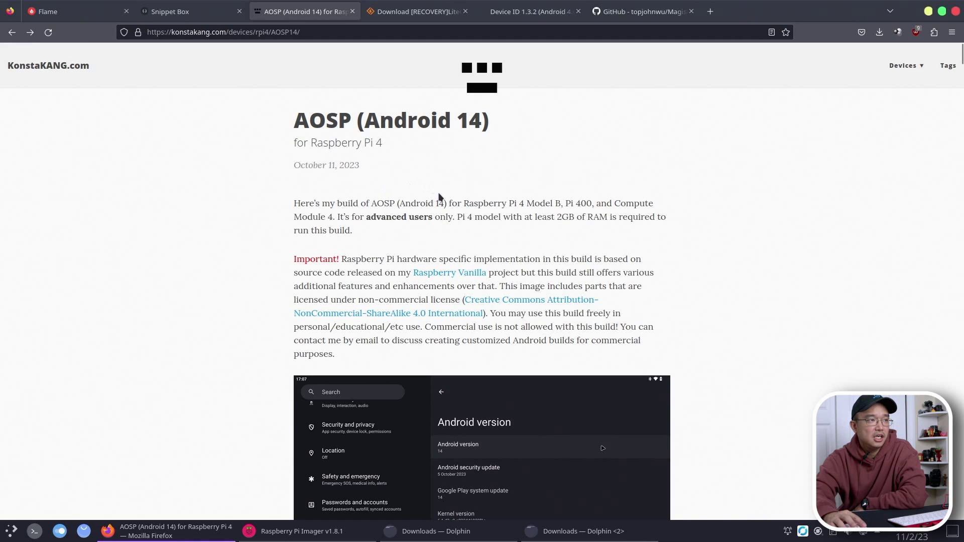
pyautogui.scroll(-5, 438, 201)
pyautogui.scroll(-5, 436, 357)
pyautogui.scroll(2, 466, 283)
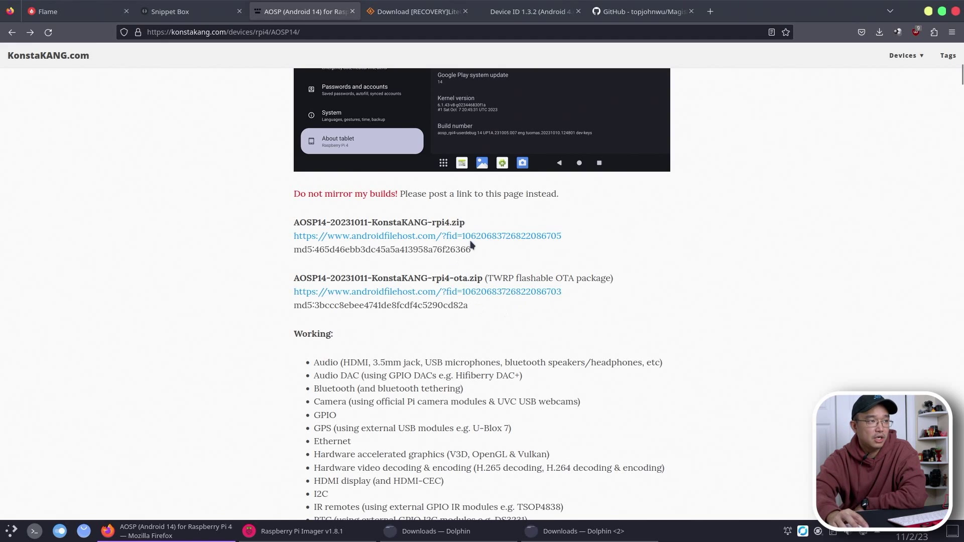
pyautogui.moveTo(295, 221); pyautogui.dragTo(537, 265)
pyautogui.click(549, 265)
# Step: Read the Issues list, highlighting the WPA2/WPA3 and TWRP flashable patch notes
pyautogui.scroll(-3, 426, 359)
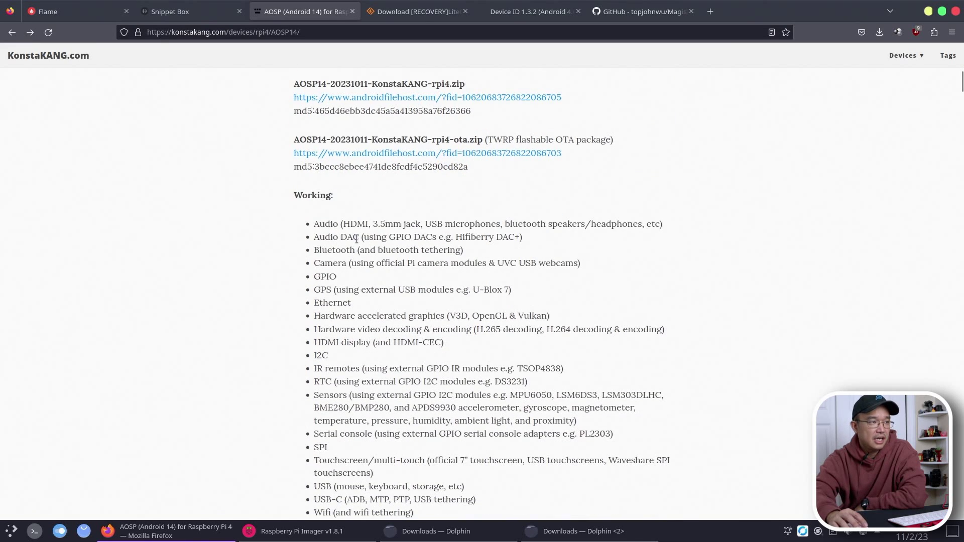
pyautogui.scroll(-5, 396, 378)
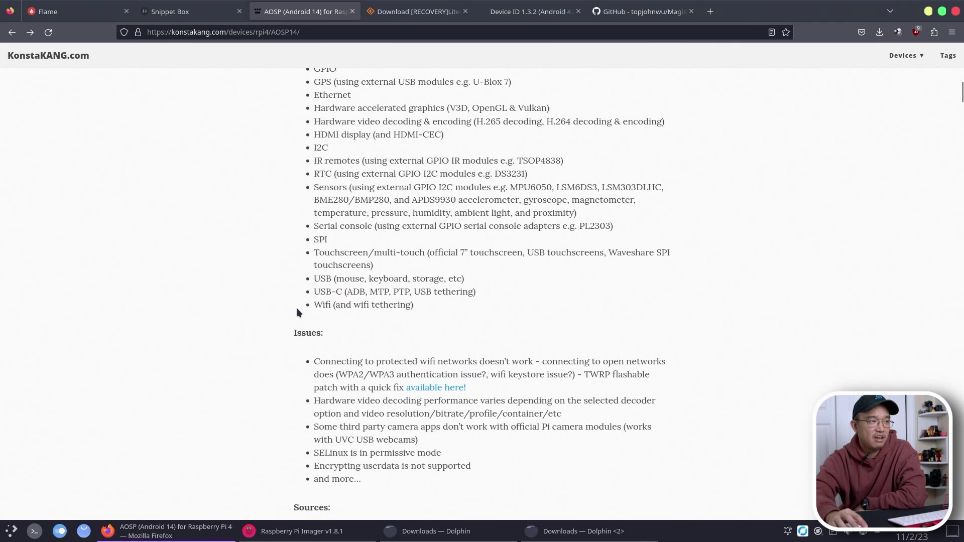
pyautogui.moveTo(324, 362); pyautogui.dragTo(618, 373)
pyautogui.click(355, 376)
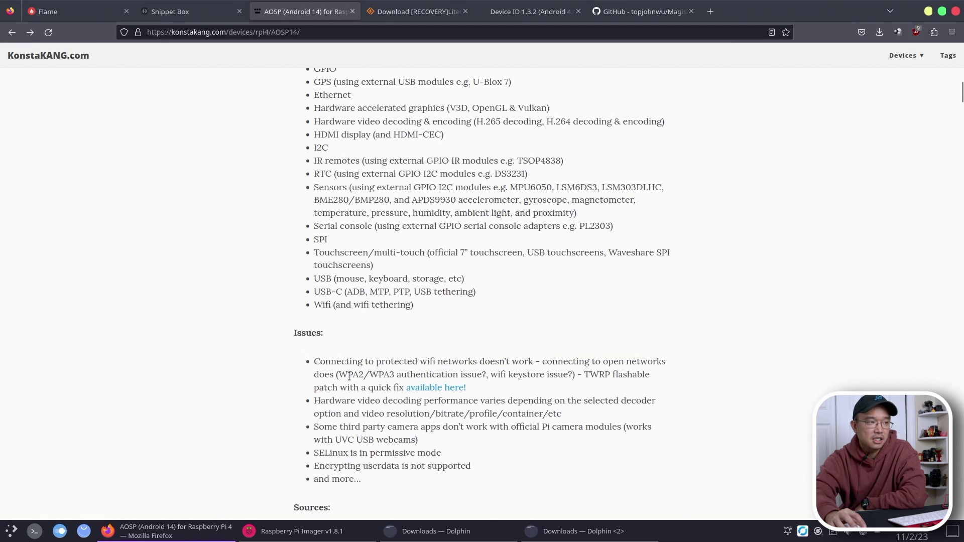
pyautogui.moveTo(345, 370); pyautogui.dragTo(393, 374)
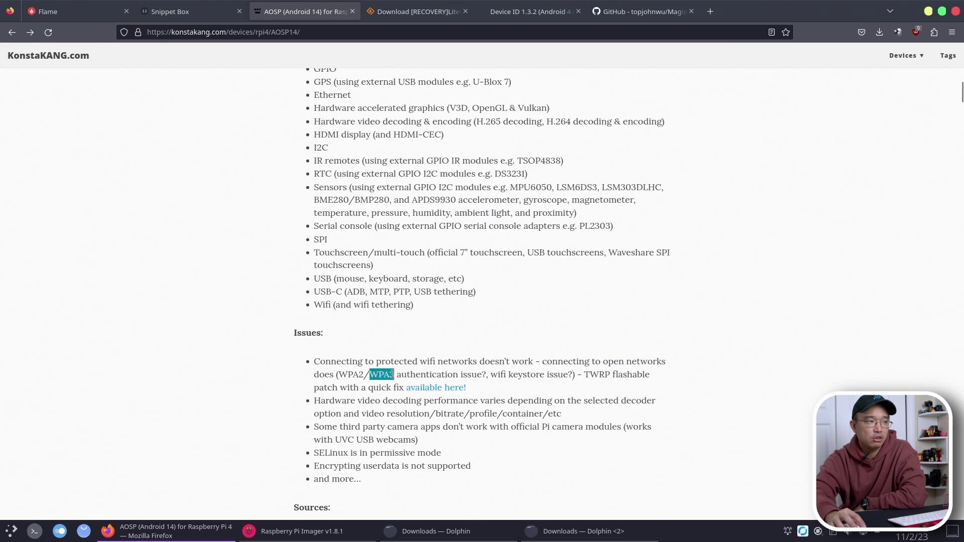
pyautogui.click(582, 373)
pyautogui.moveTo(597, 374); pyautogui.dragTo(622, 374)
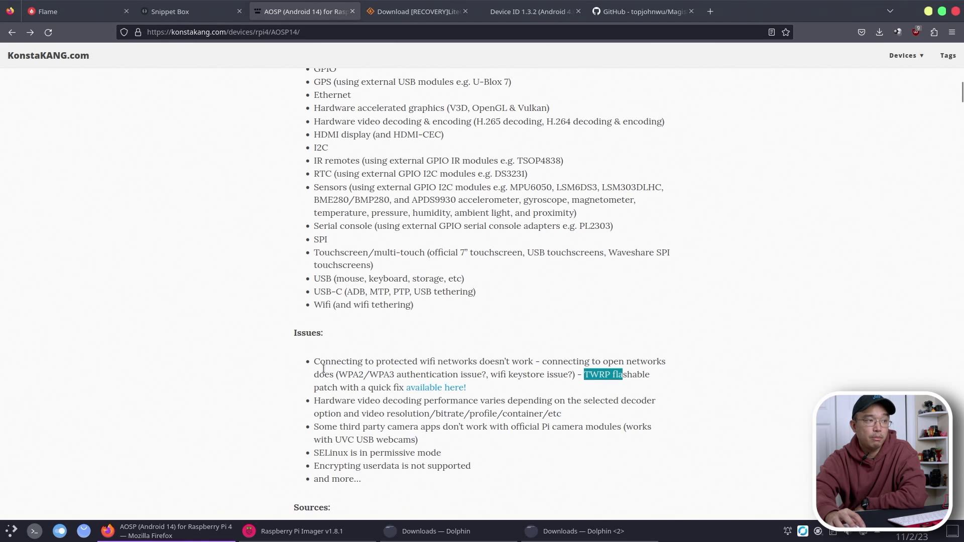
pyautogui.click(322, 387)
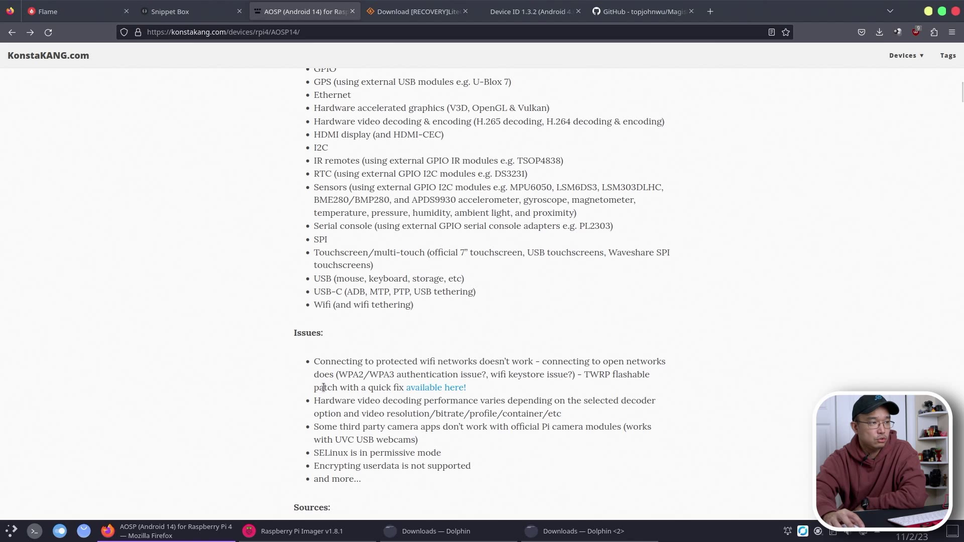
# Step: Follow the 'available here!' link to the SourceForge LiteGapps download page
pyautogui.scroll(10, 461, 160)
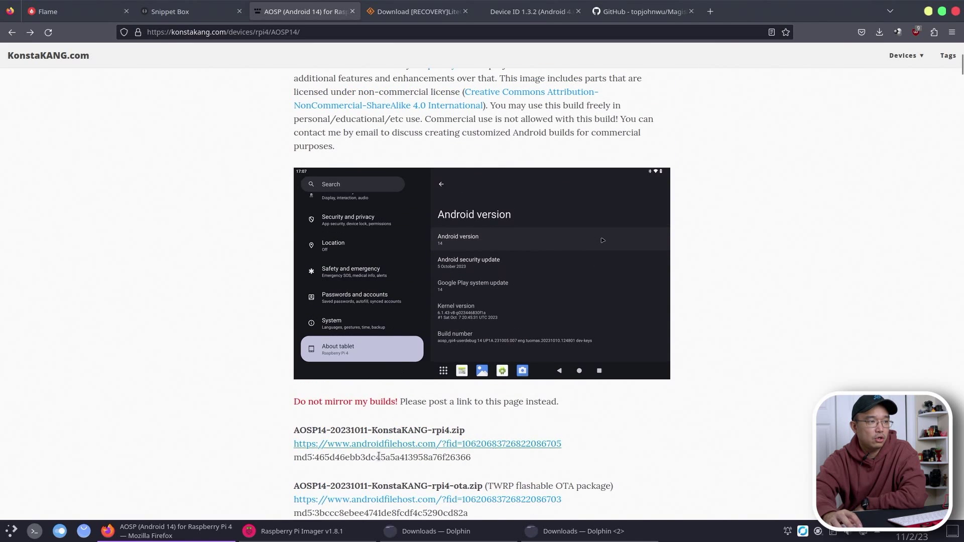
pyautogui.scroll(-7, 463, 411)
pyautogui.scroll(-3, 467, 437)
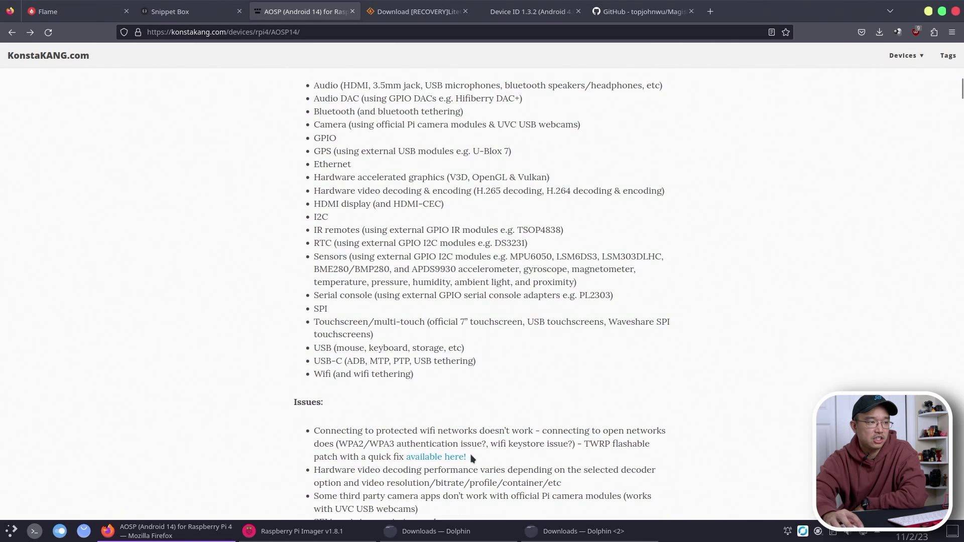
pyautogui.click(426, 456)
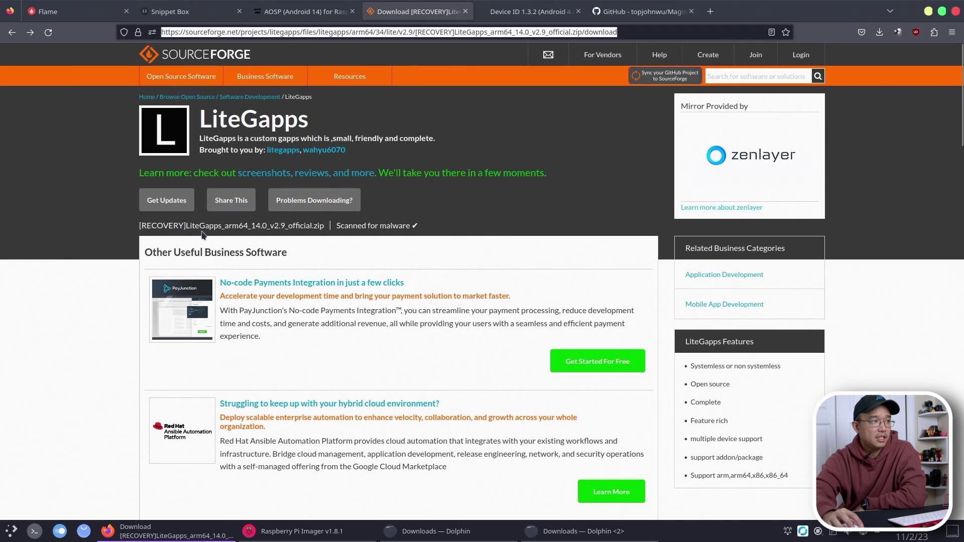
# Step: Review the [RECOVERY] LiteGapps zip filename, then switch to the Device ID 1.3.2 download tab
pyautogui.moveTo(191, 224); pyautogui.dragTo(239, 225)
pyautogui.click(165, 227)
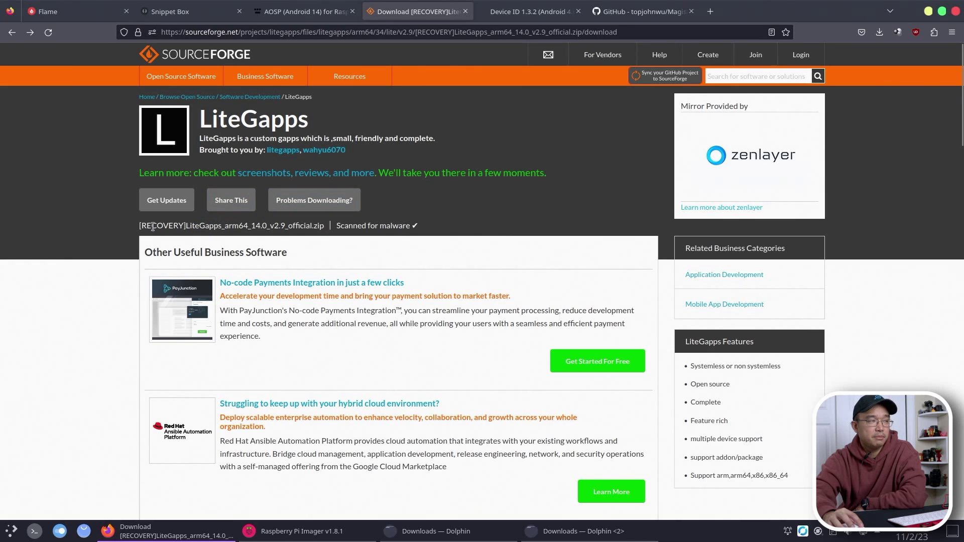
pyautogui.moveTo(152, 226); pyautogui.dragTo(188, 227)
pyautogui.click(186, 226)
pyautogui.click(156, 226)
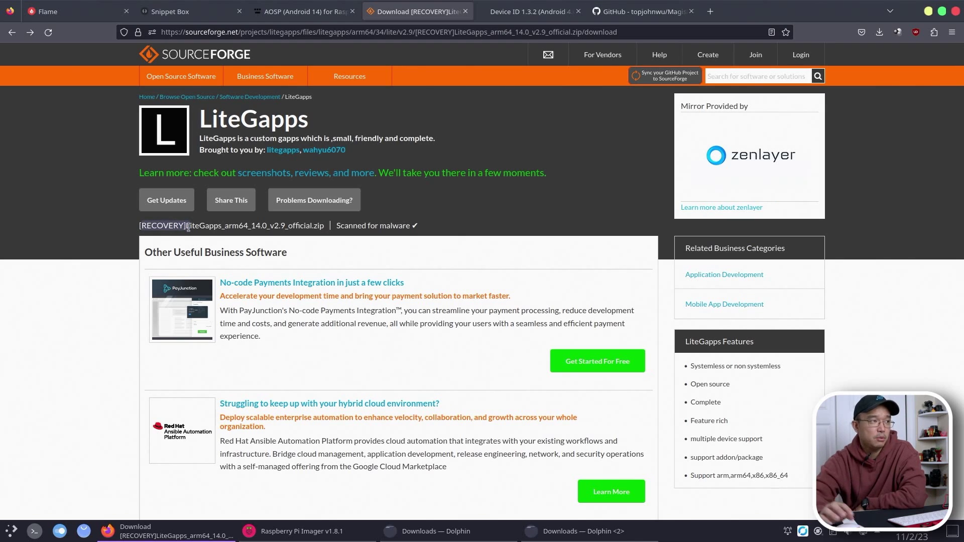
pyautogui.click(187, 225)
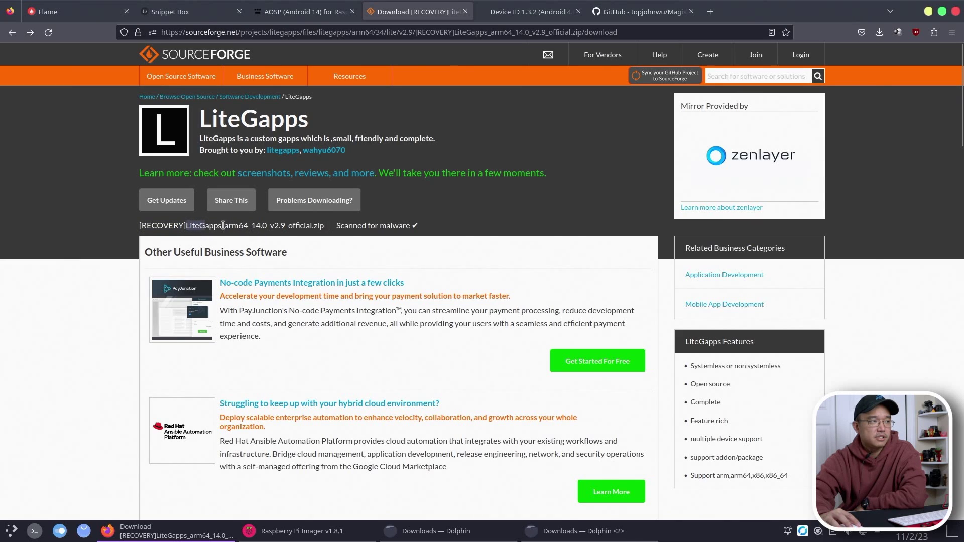
pyautogui.moveTo(223, 226); pyautogui.dragTo(242, 224)
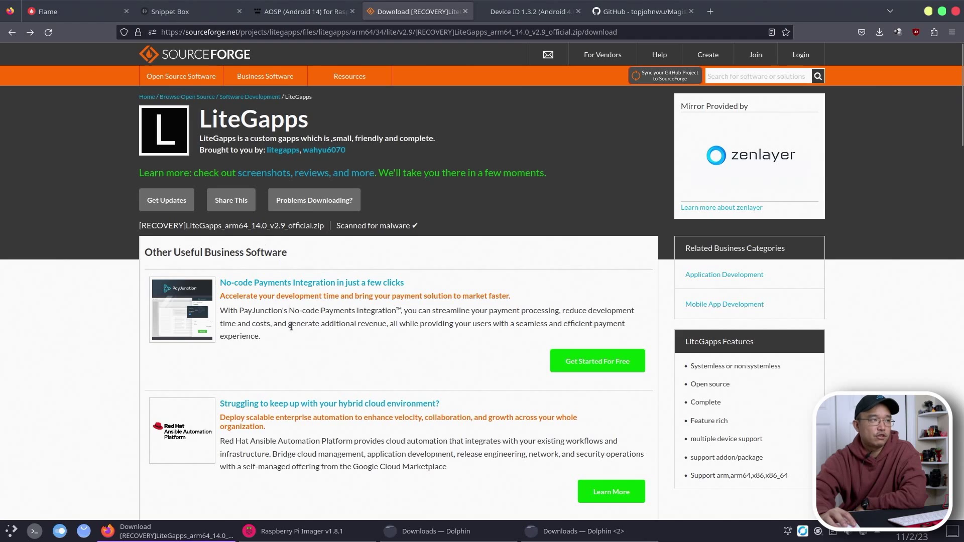
pyautogui.click(501, 11)
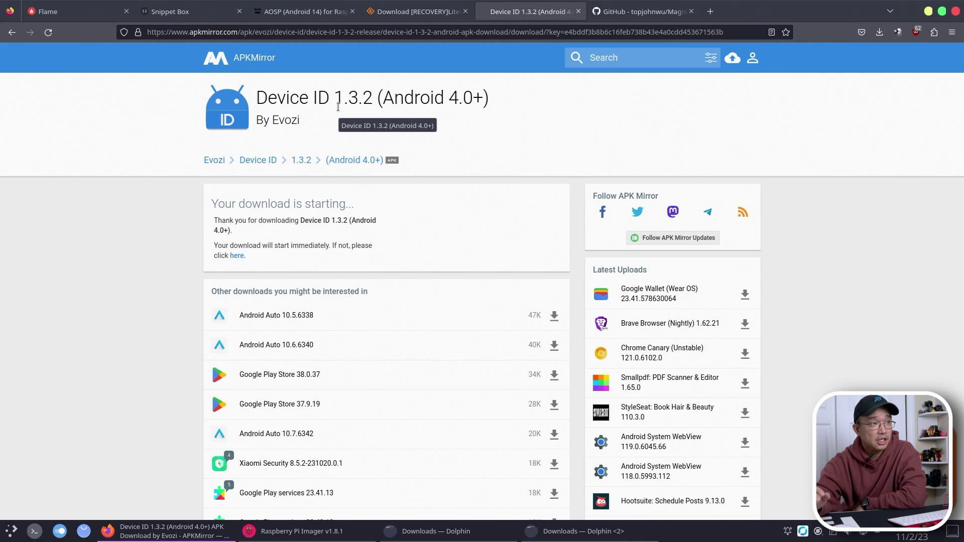
# Step: Switch to the topjohnwu/Magisk GitHub tab and scroll down to its README
pyautogui.click(611, 18)
pyautogui.scroll(-10, 118, 323)
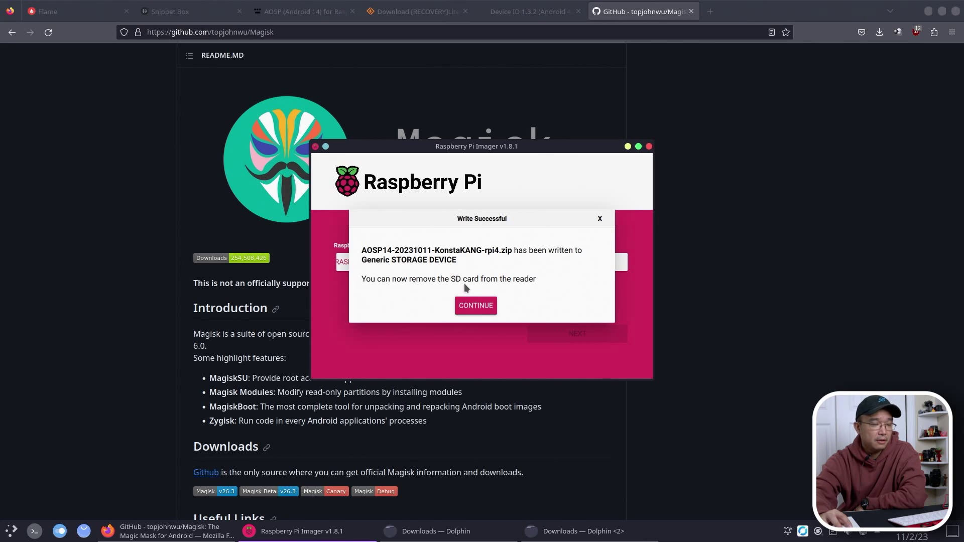
# Step: Close Raspberry Pi Imager after the successful write and launch GParted as root via a 'gpar' search
pyautogui.click(475, 305)
pyautogui.click(648, 147)
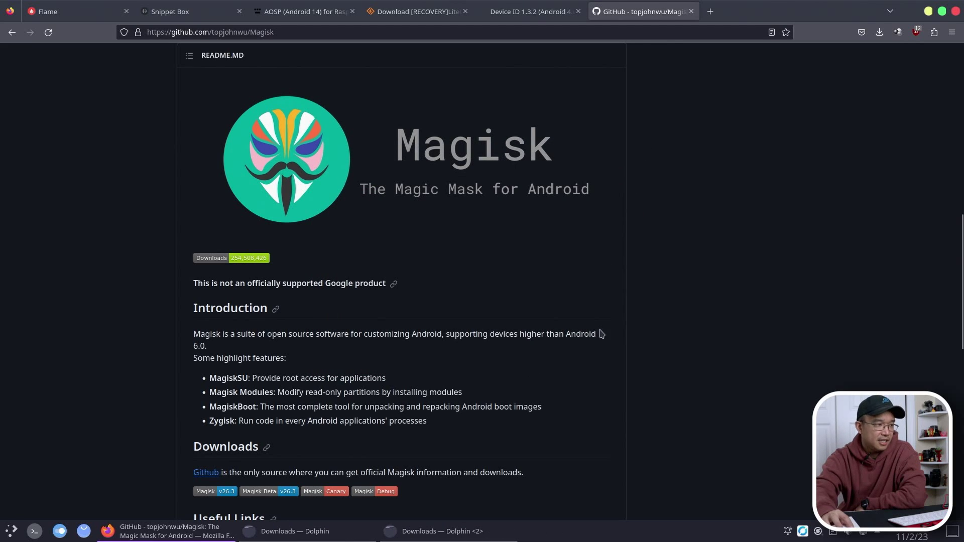
pyautogui.press('super')
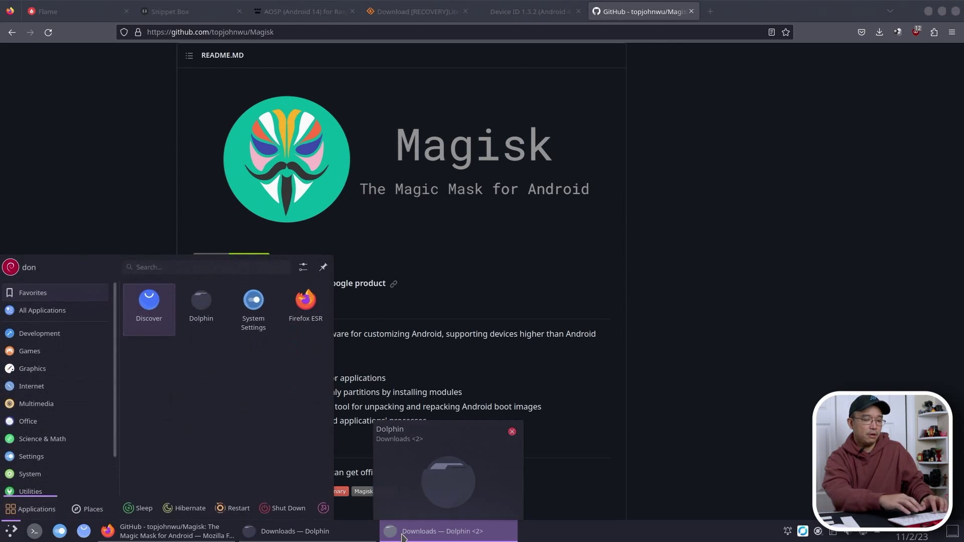
pyautogui.write('gpar')
pyautogui.press('Return')
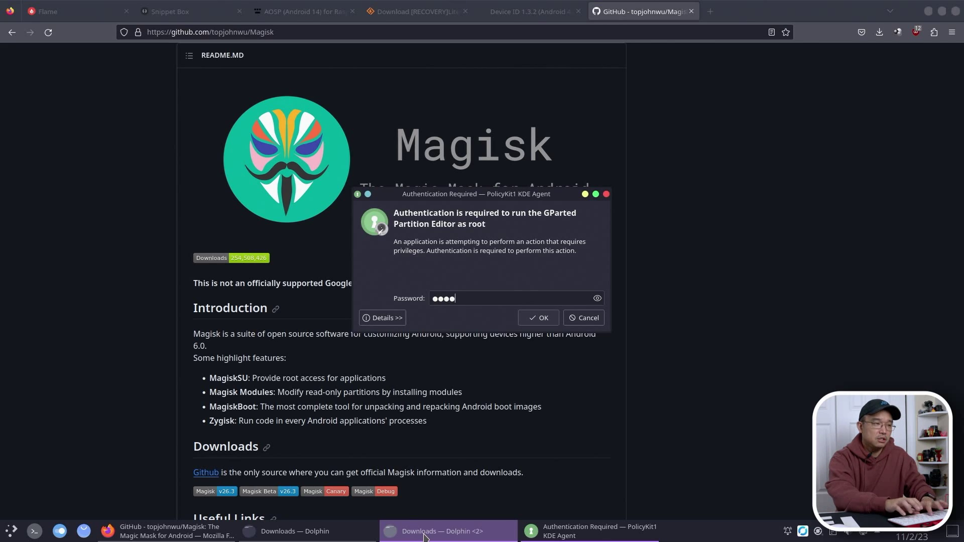
pyautogui.press('Return')
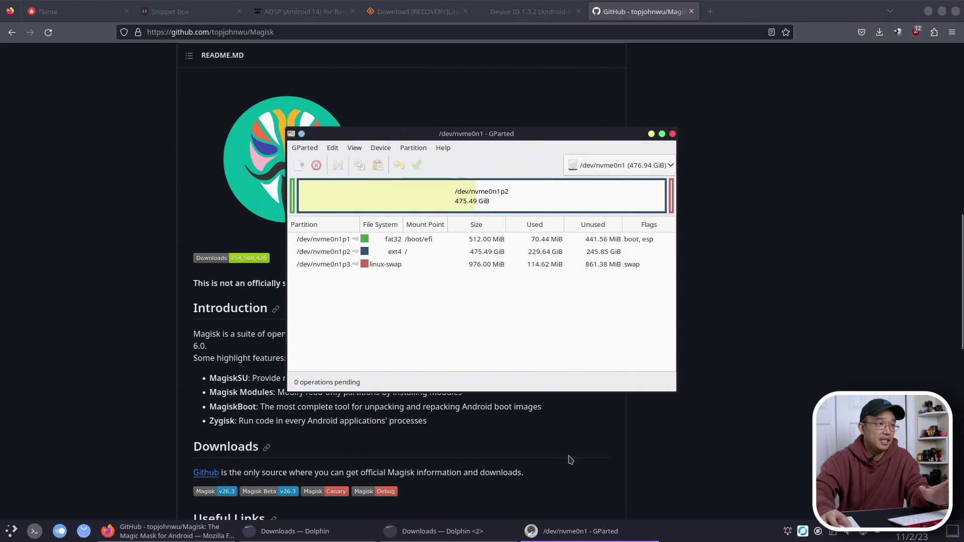
# Step: Resize /dev/sda4 (userdata) on /dev/sda to fill all the unallocated space
pyautogui.click(652, 166)
pyautogui.click(637, 179)
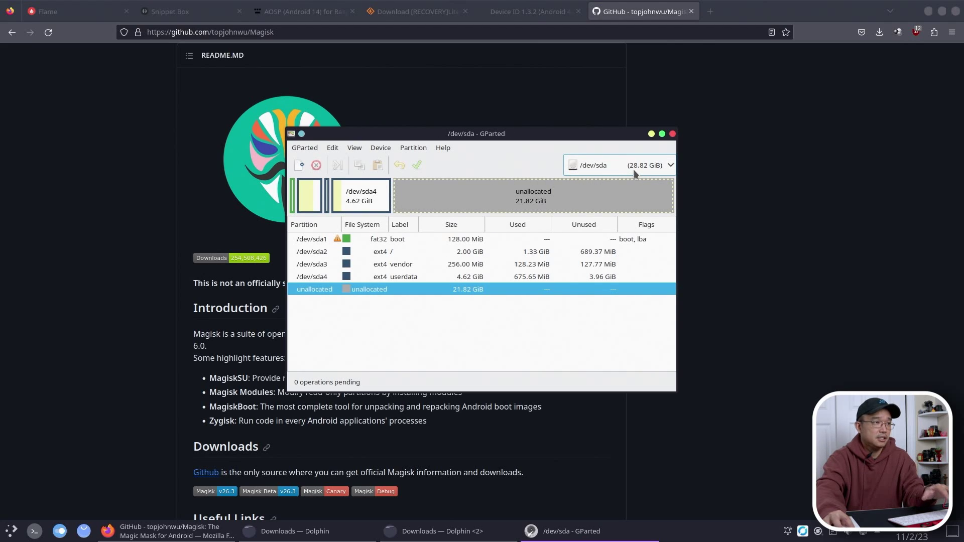
pyautogui.click(375, 185)
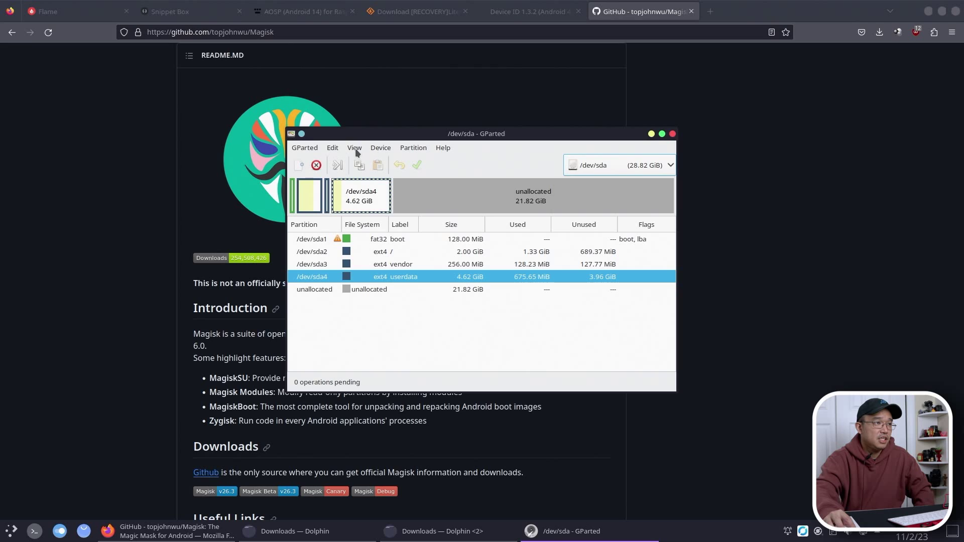
pyautogui.click(372, 148)
pyautogui.moveTo(403, 148)
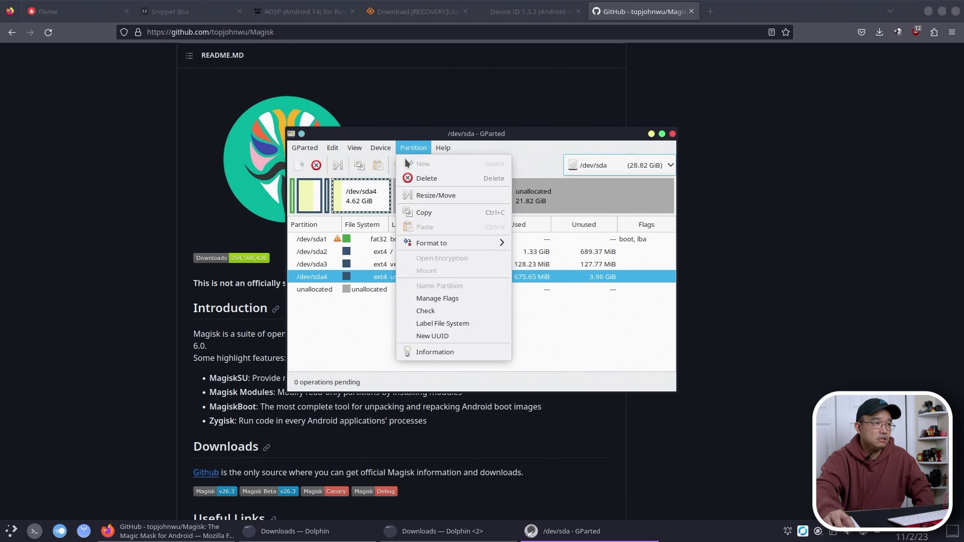
pyautogui.click(421, 197)
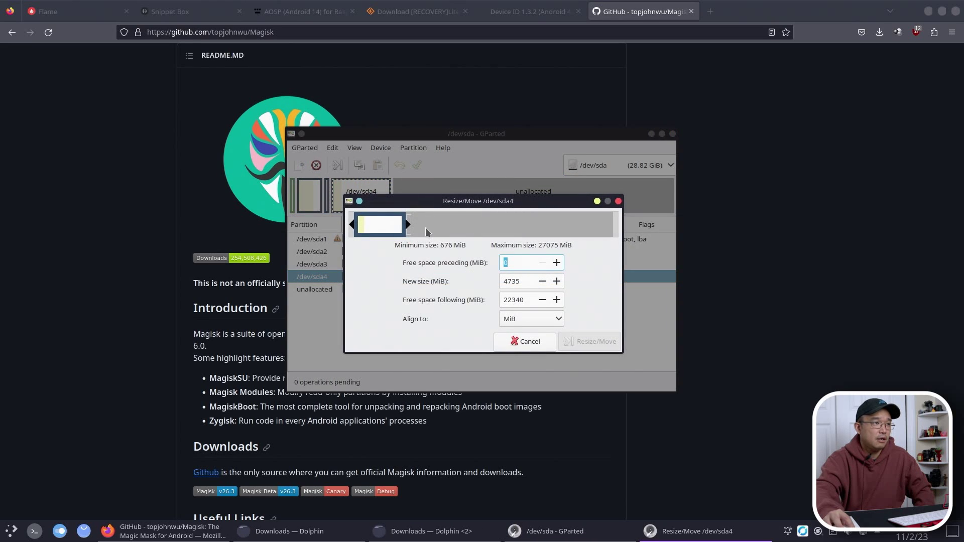
pyautogui.moveTo(406, 225); pyautogui.dragTo(690, 258)
pyautogui.click(615, 340)
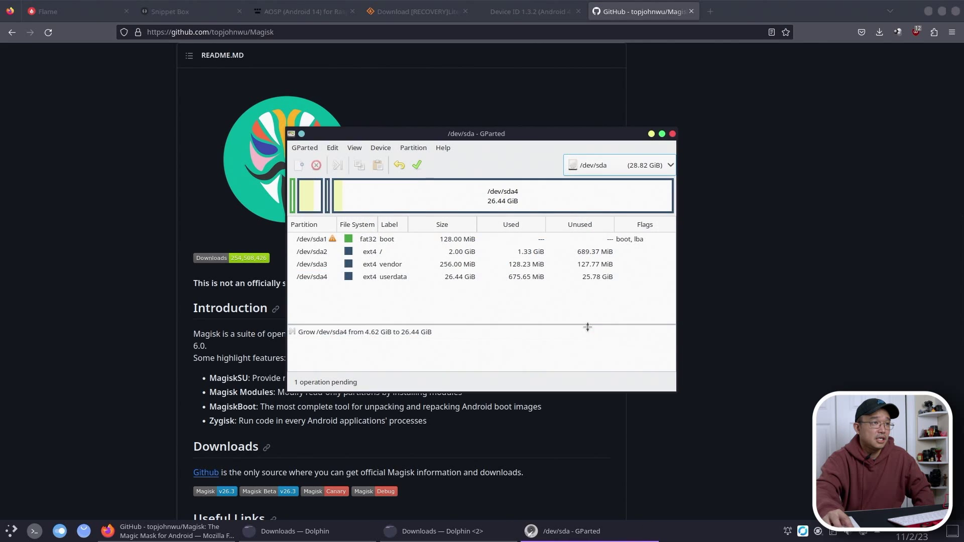
# Step: Apply the queued resize so sda4 becomes 26.44 GiB with 0 operations pending
pyautogui.click(419, 170)
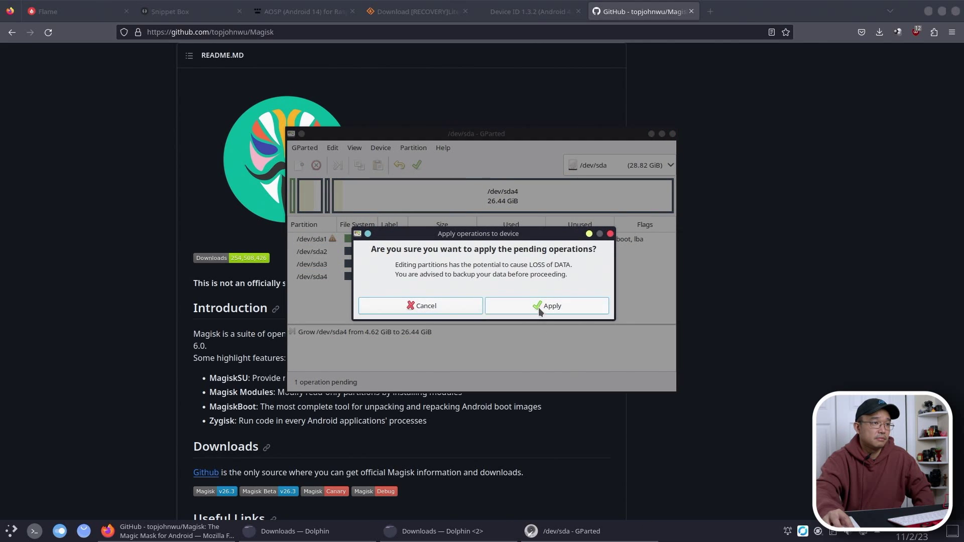
pyautogui.click(537, 305)
pyautogui.click(616, 342)
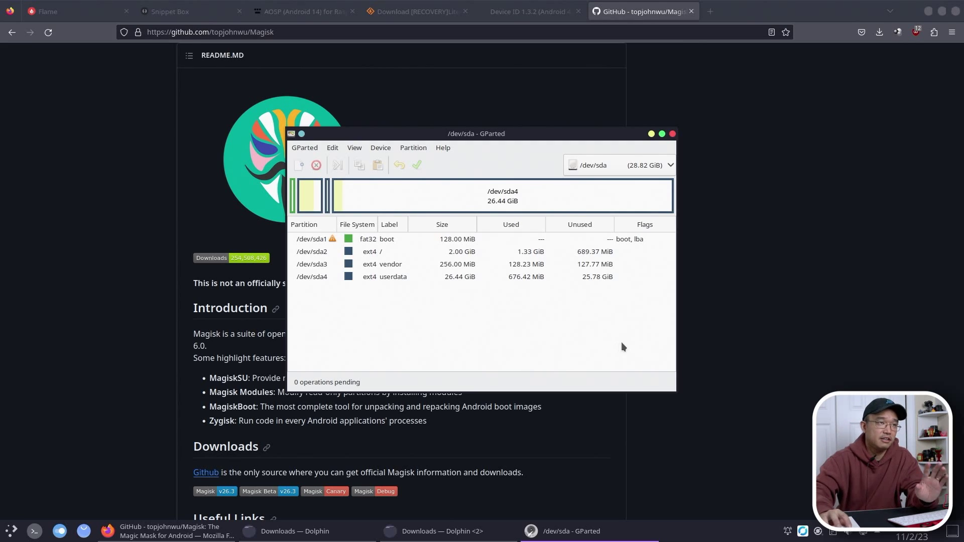
# Step: Revisit the Device ID and LiteGapps download tabs, then bring up the Dolphin Downloads window
pyautogui.click(407, 15)
pyautogui.click(503, 15)
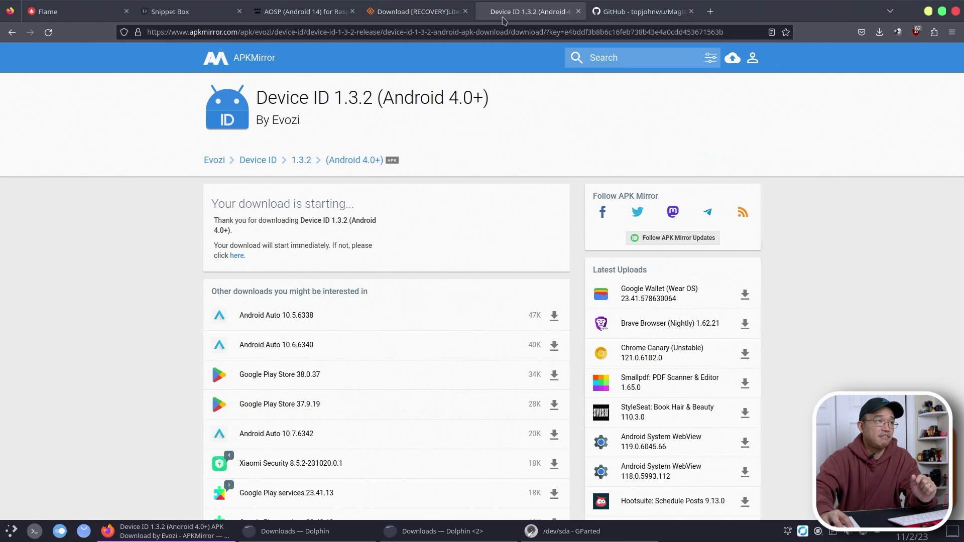
pyautogui.click(455, 16)
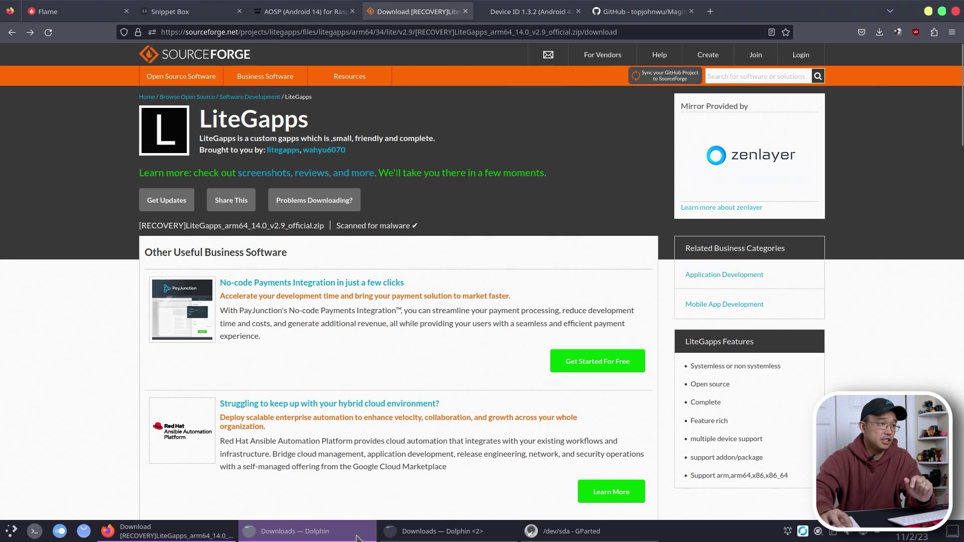
pyautogui.click(356, 535)
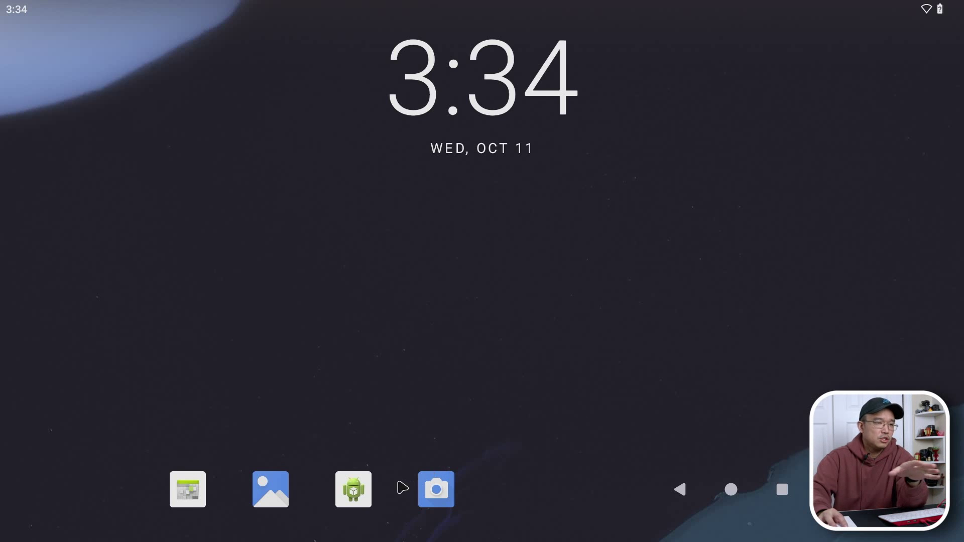
# Step: Open Settings from the app drawer and view the About tablet details
pyautogui.moveTo(500, 509); pyautogui.dragTo(516, 205)
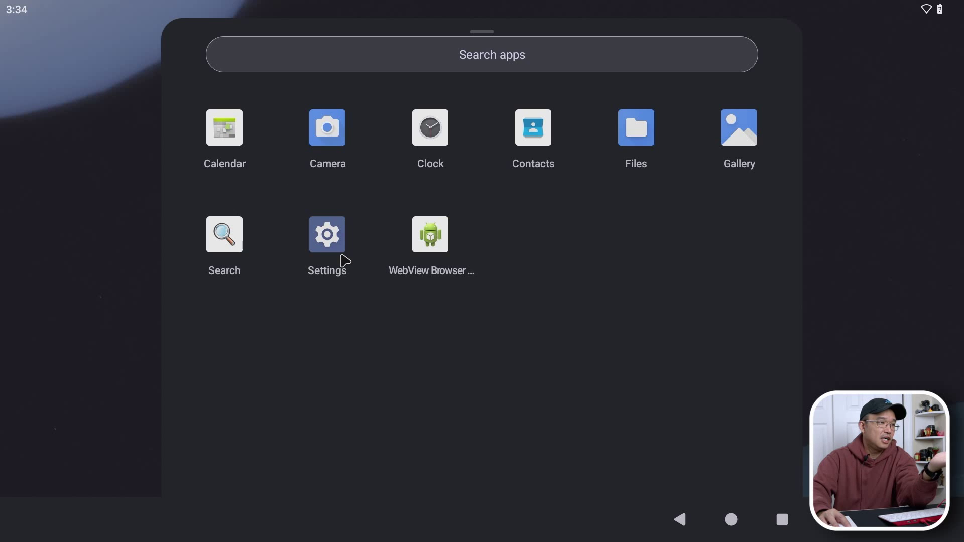
pyautogui.click(342, 253)
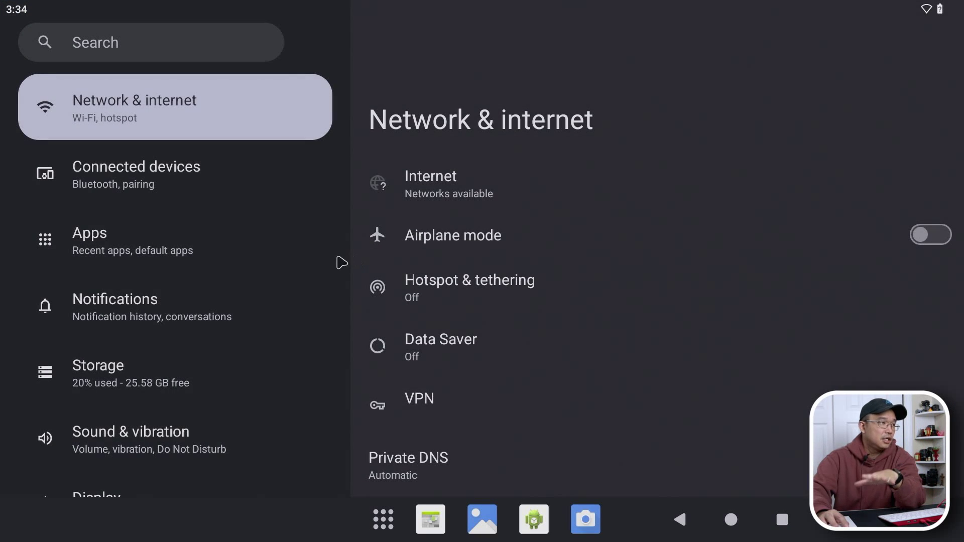
pyautogui.scroll(-8, 257, 288)
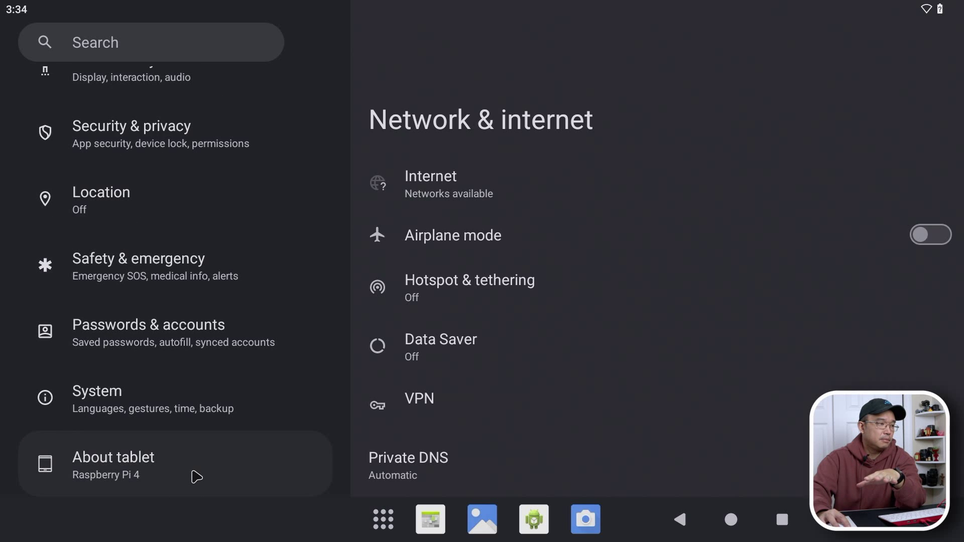
pyautogui.click(196, 477)
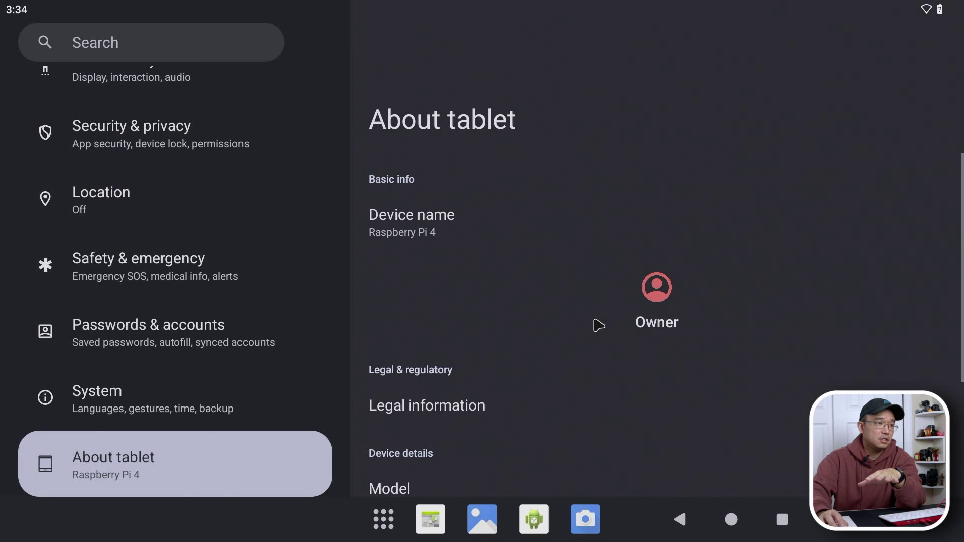
# Step: Open System settings and look through its entries for Raspberry Pi settings
pyautogui.scroll(-5, 597, 325)
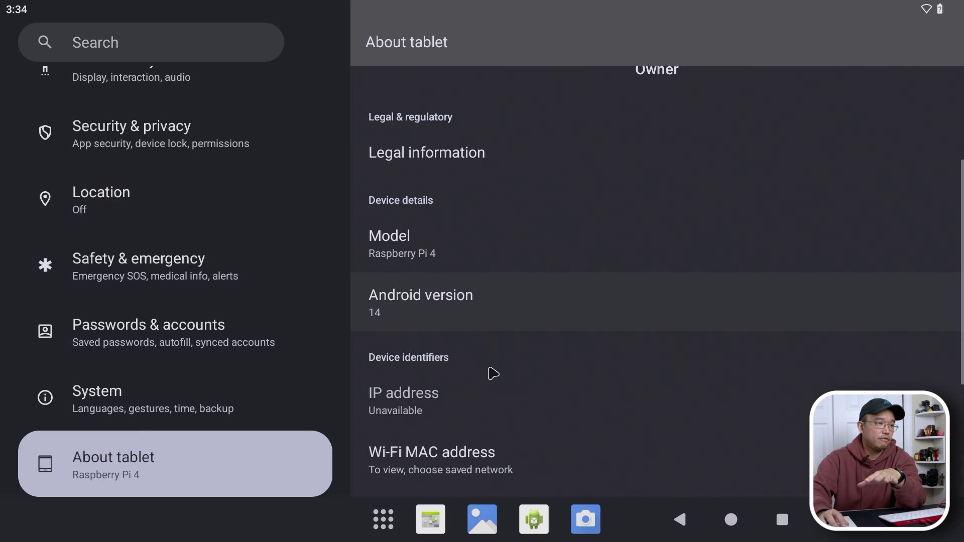
pyautogui.scroll(-5, 495, 378)
pyautogui.click(98, 410)
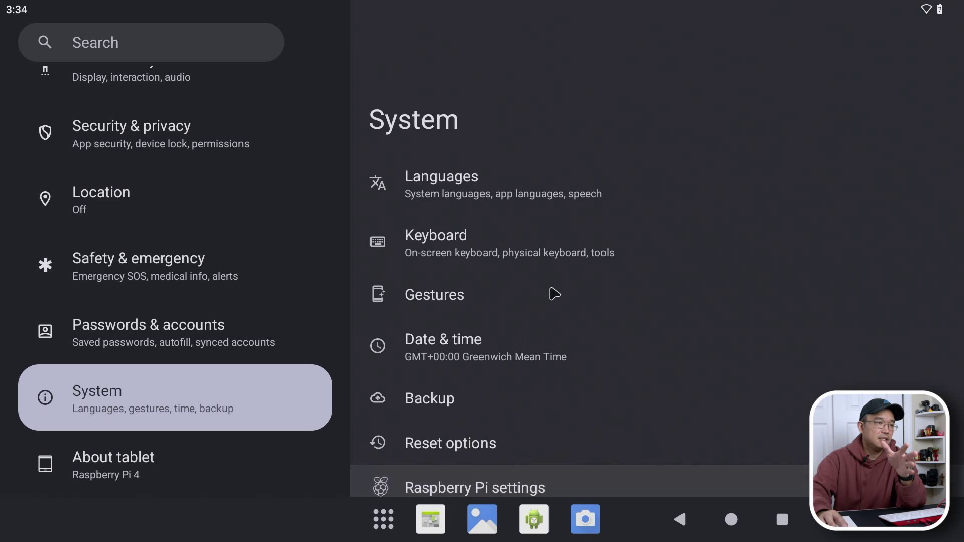
pyautogui.scroll(-3, 645, 197)
pyautogui.scroll(3, 640, 199)
# Step: Switch on Reboot to recovery in Raspberry Pi settings
pyautogui.click(935, 185)
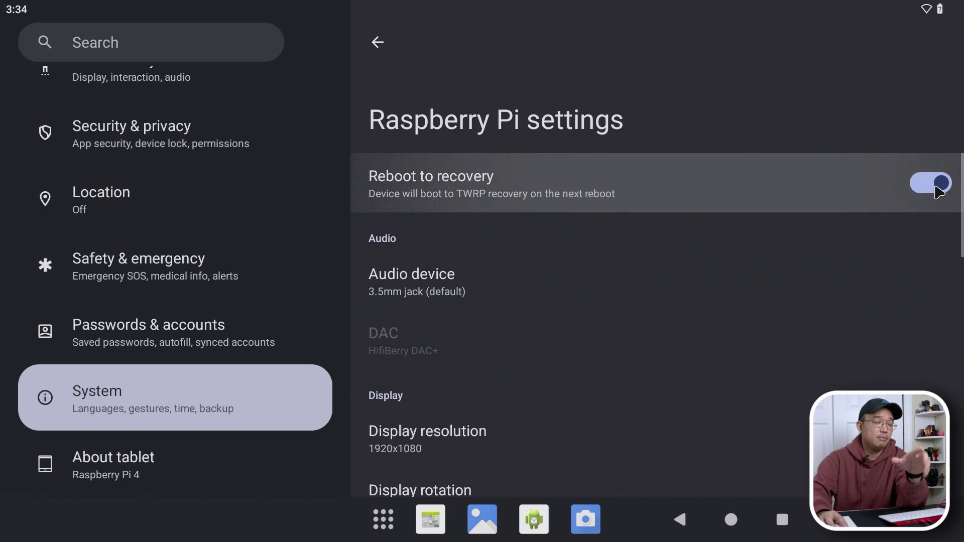
pyautogui.scroll(-2, 736, 207)
pyautogui.scroll(2, 614, 281)
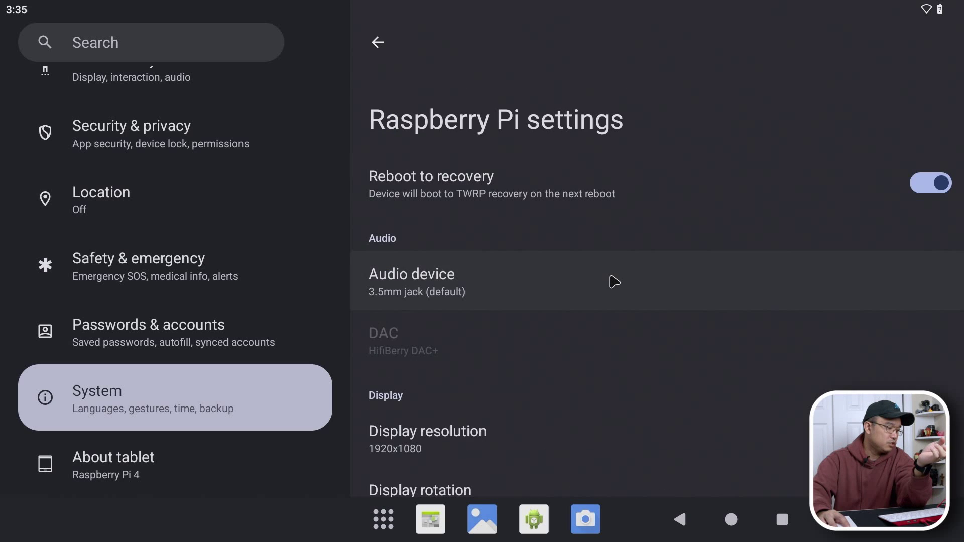
# Step: Set the audio device to HDMI0 and scroll down to the CPU settings
pyautogui.click(614, 282)
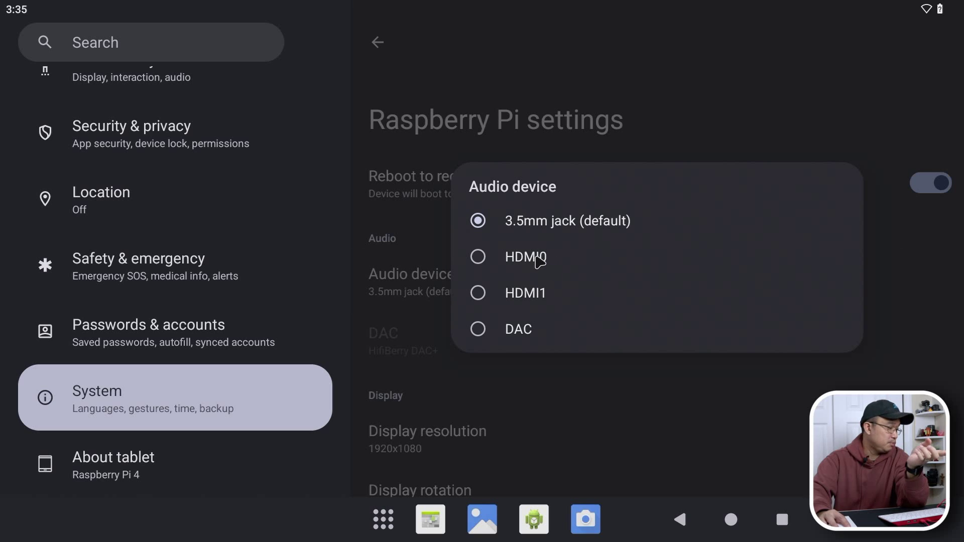
pyautogui.click(536, 257)
pyautogui.scroll(-3, 570, 279)
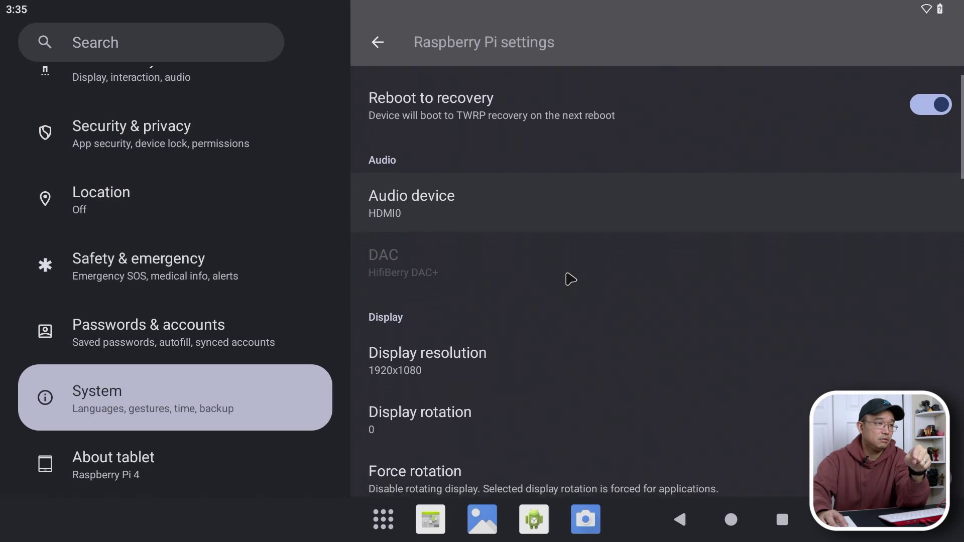
pyautogui.scroll(-2, 570, 279)
pyautogui.scroll(-8, 572, 279)
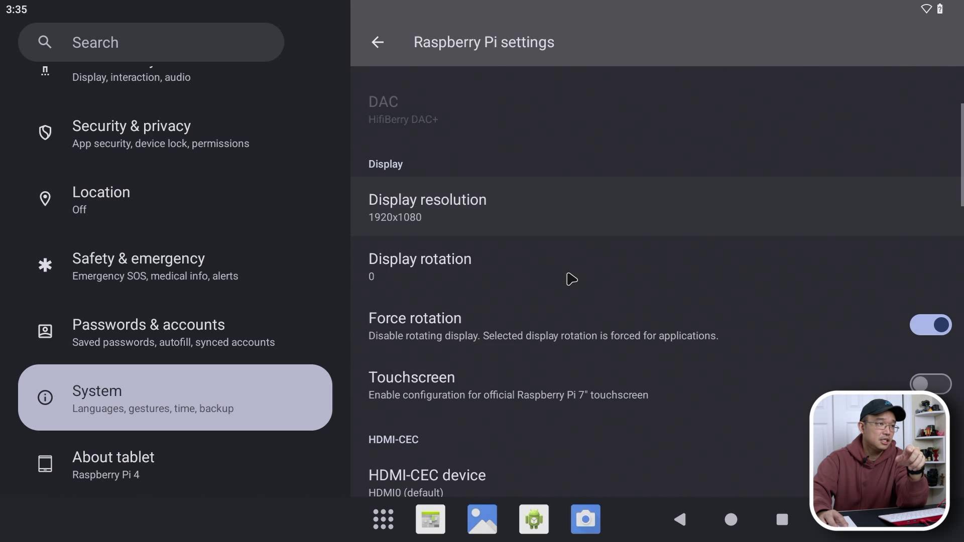
pyautogui.scroll(-2, 577, 316)
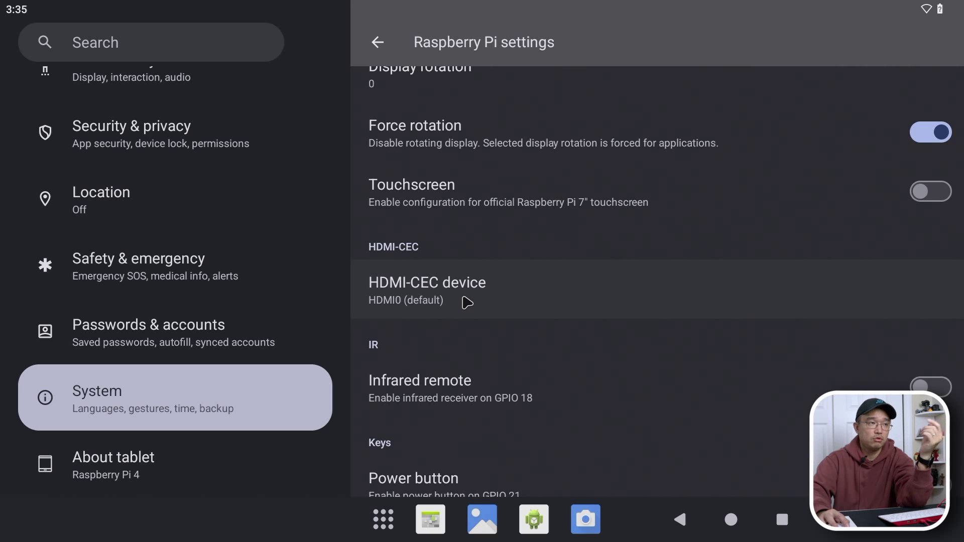
pyautogui.scroll(-4, 483, 301)
pyautogui.scroll(-10, 732, 338)
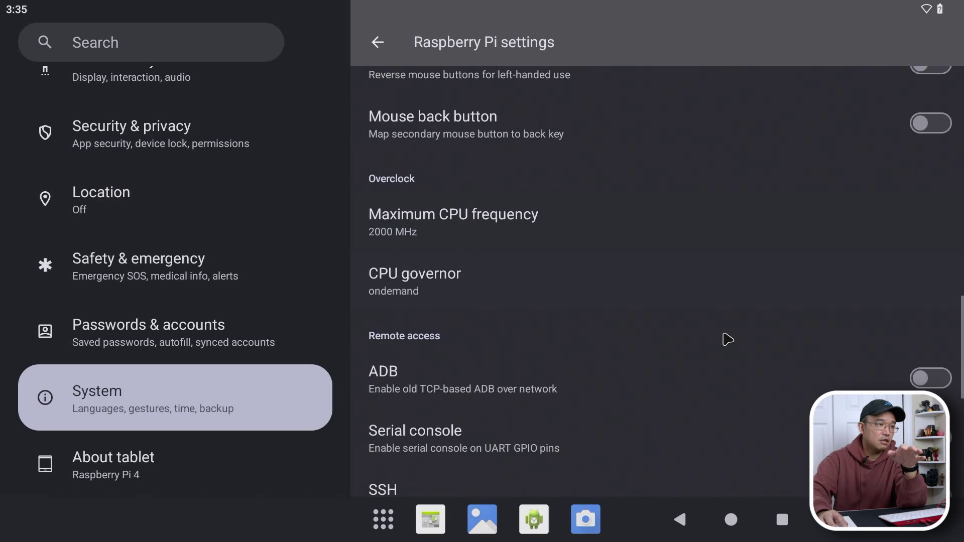
# Step: Set the CPU governor to performance, leaving maximum CPU frequency at 2000 MHz after trying 1800 MHz
pyautogui.click(541, 301)
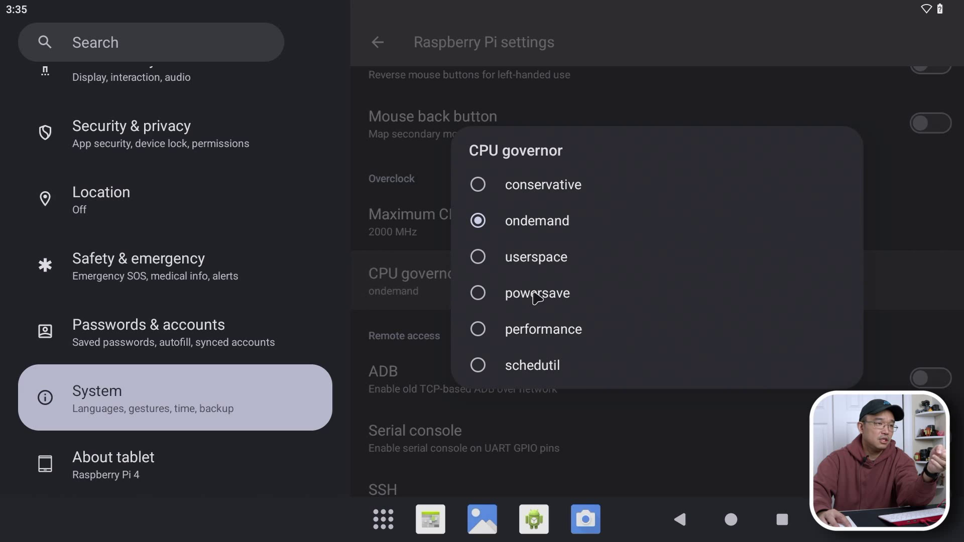
pyautogui.click(487, 331)
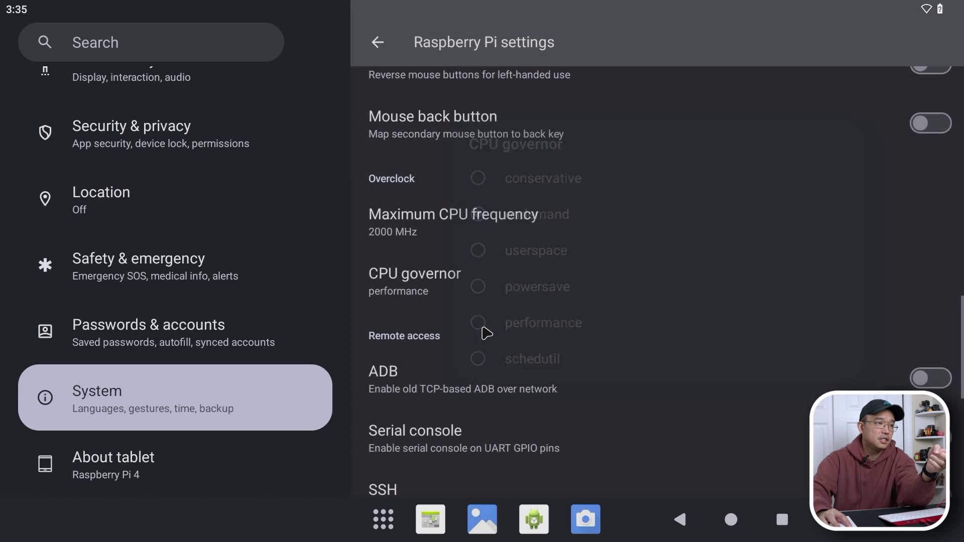
pyautogui.click(441, 214)
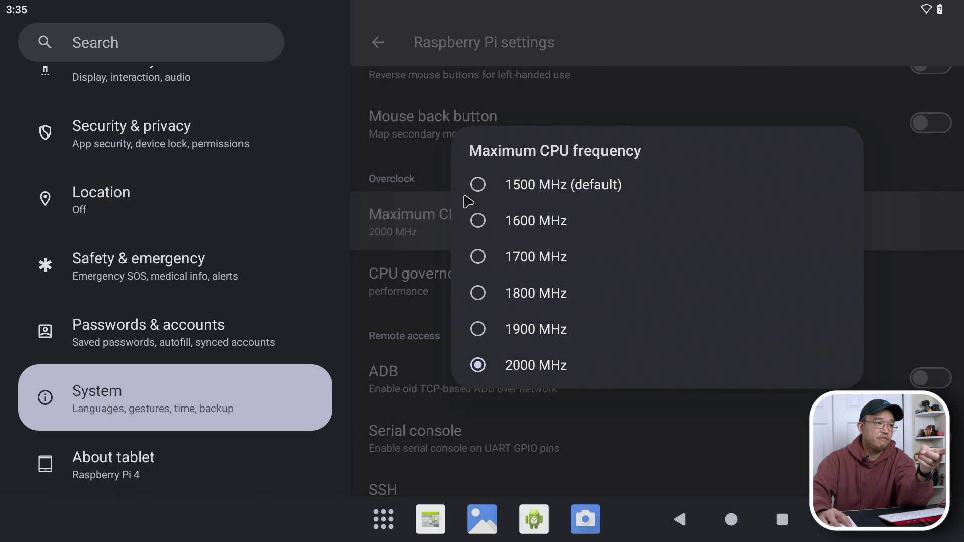
pyautogui.click(479, 293)
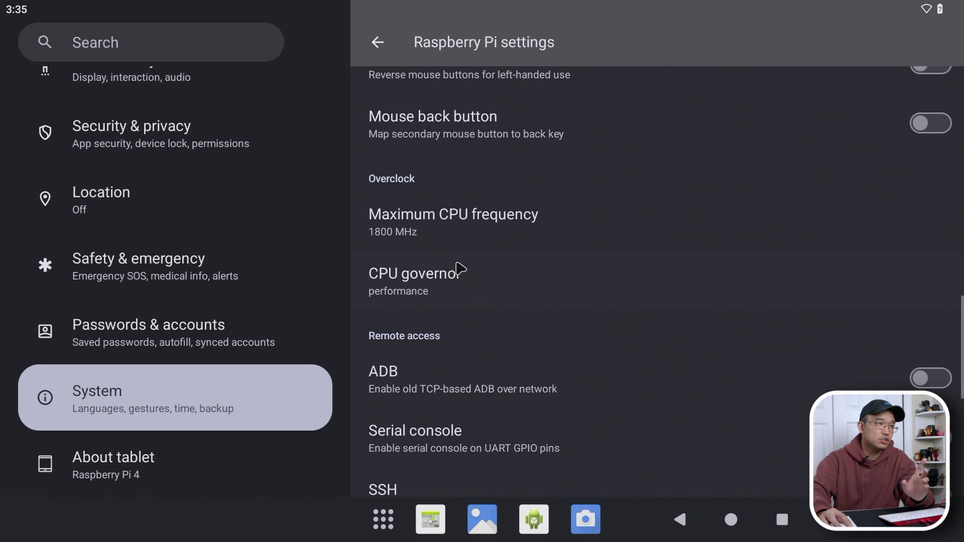
pyautogui.click(456, 239)
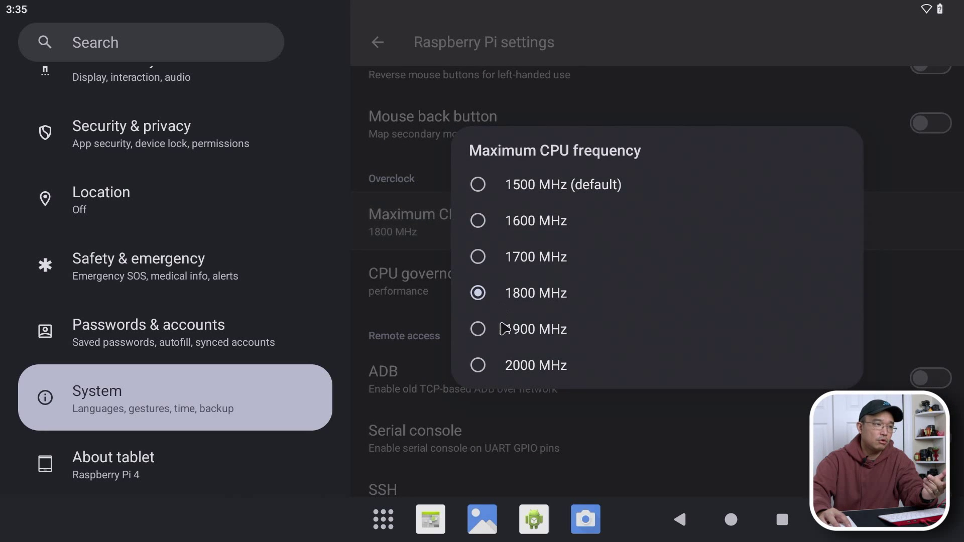
pyautogui.click(479, 365)
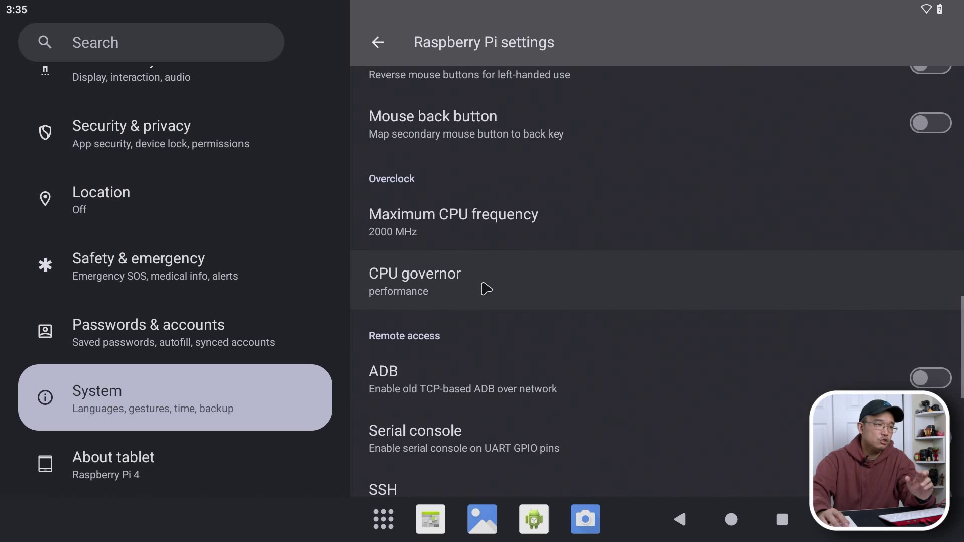
# Step: Check Hardware video decoding and keep the FFmpeg software plus H.265 hardware option
pyautogui.scroll(-2, 488, 288)
pyautogui.scroll(-2, 488, 288)
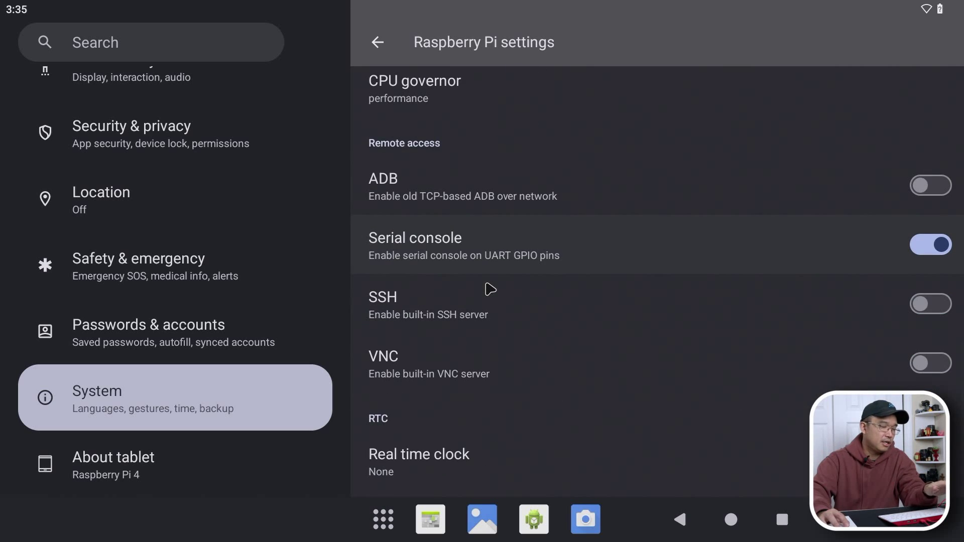
pyautogui.scroll(-3, 491, 287)
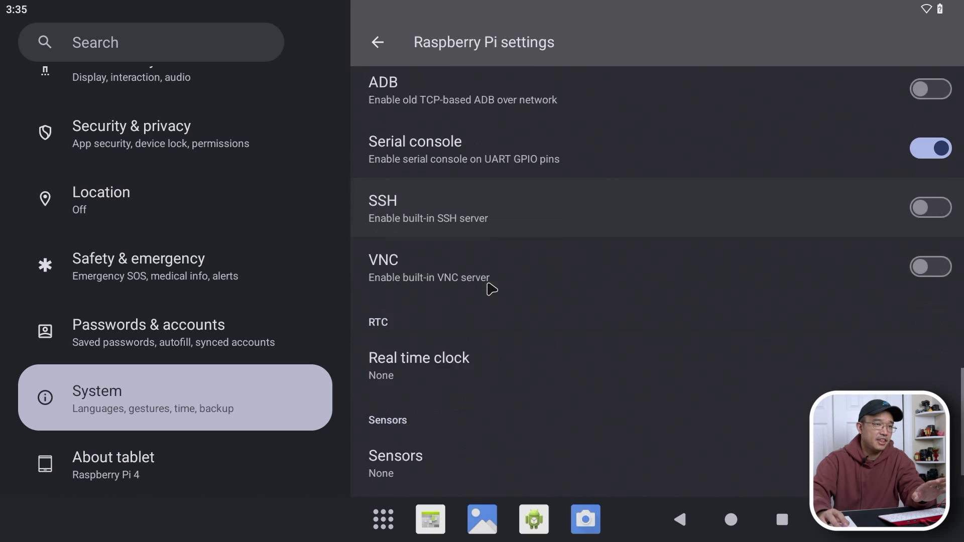
pyautogui.scroll(5, 491, 288)
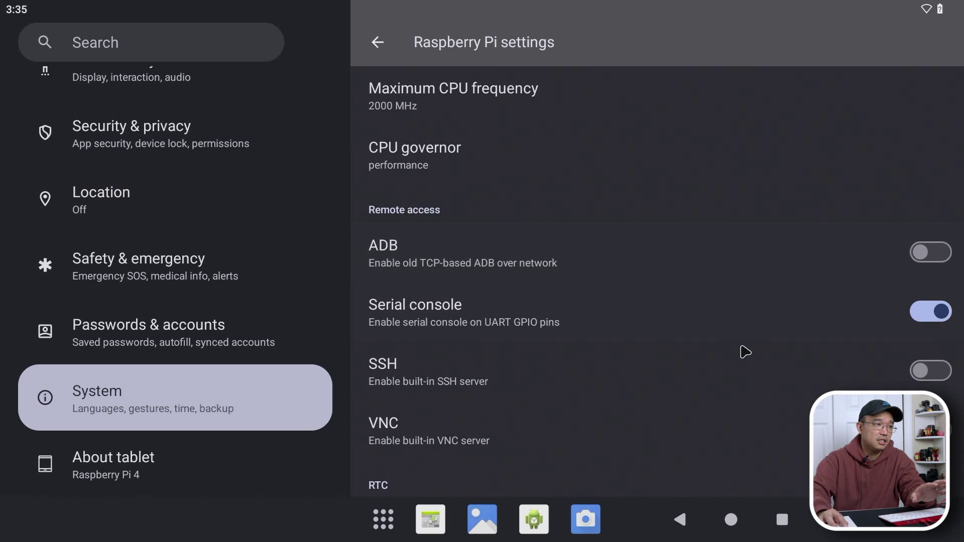
pyautogui.scroll(-5, 776, 421)
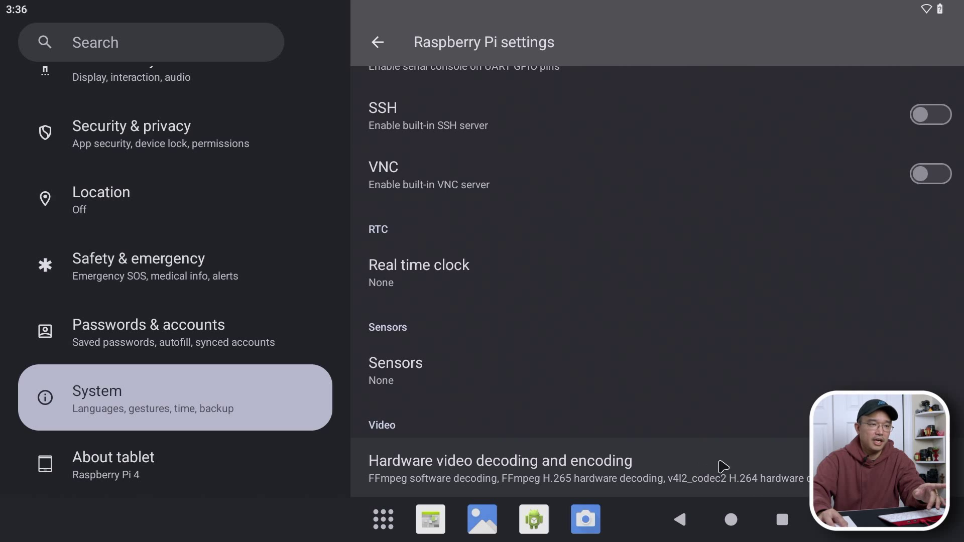
pyautogui.click(733, 467)
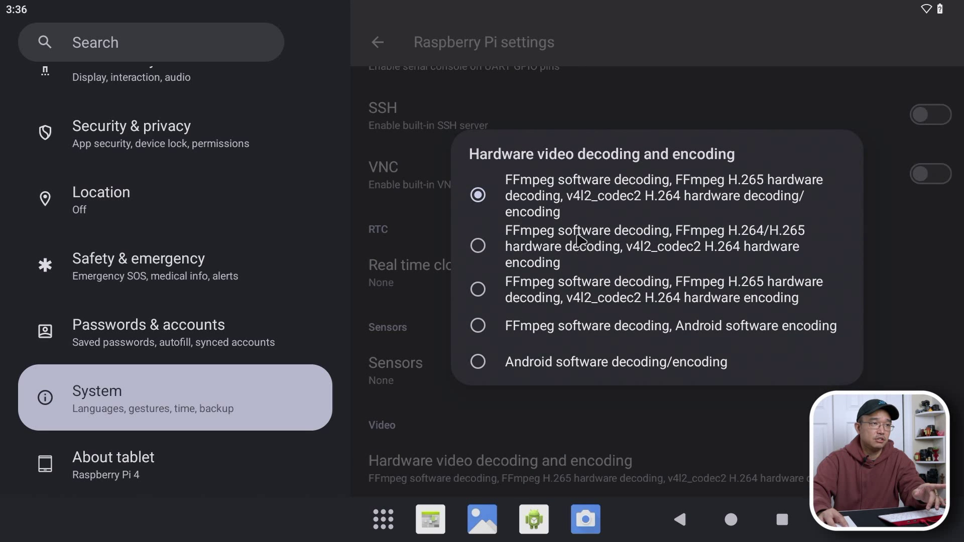
pyautogui.click(581, 206)
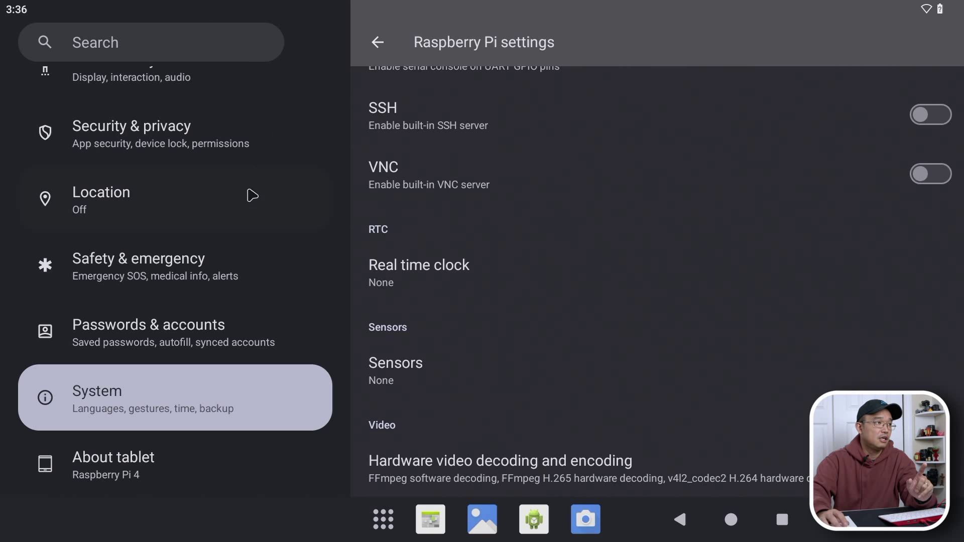
# Step: Visit the Storage page, then bring up the Power off / Restart choices from quick settings
pyautogui.scroll(5, 251, 211)
pyautogui.click(210, 377)
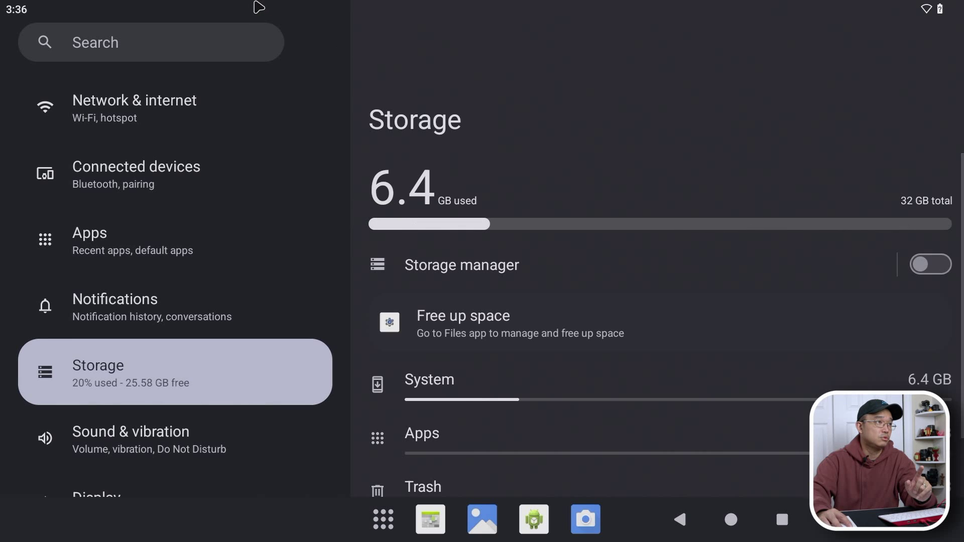
pyautogui.press('super+n')
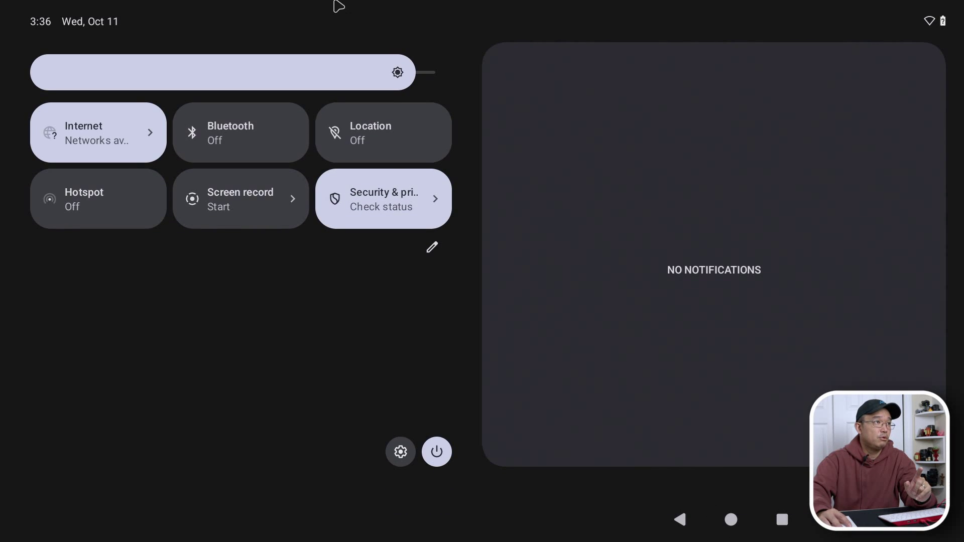
pyautogui.click(437, 452)
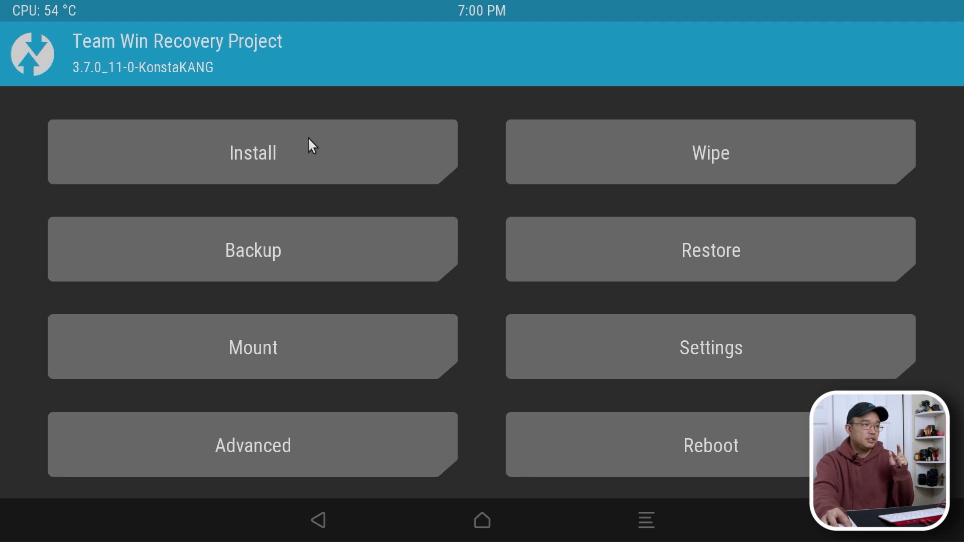
# Step: Start a zip install and browse the /sdcard Download folder looking for the zips
pyautogui.click(332, 170)
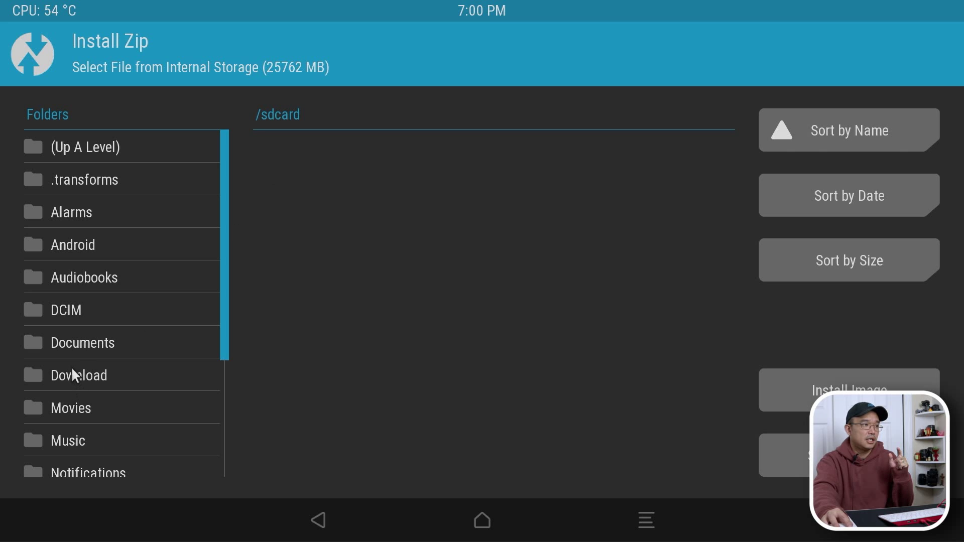
pyautogui.click(96, 387)
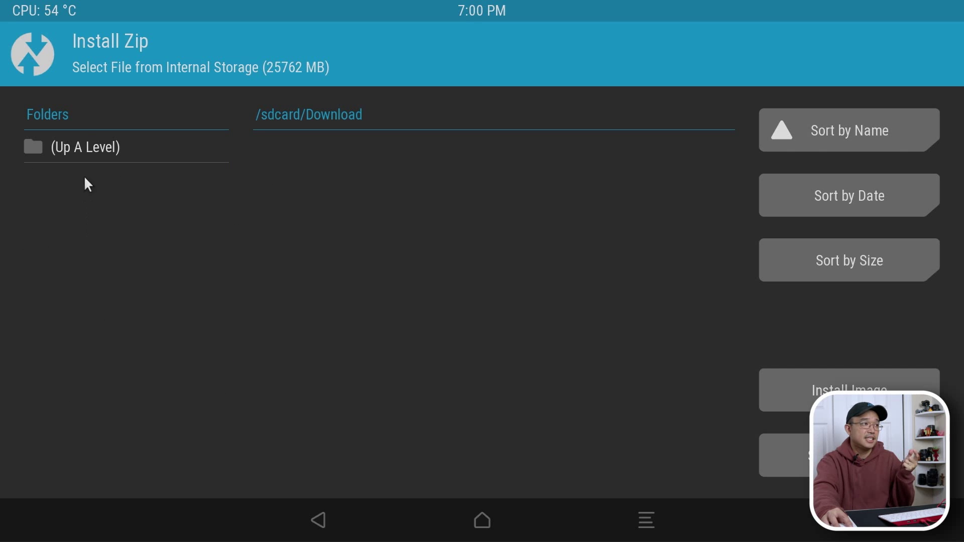
pyautogui.click(76, 147)
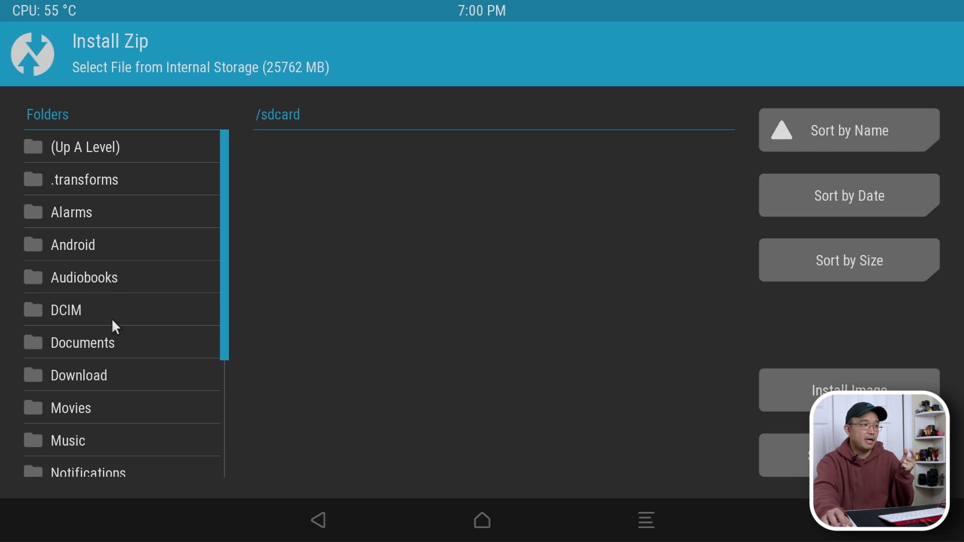
pyautogui.moveTo(223, 318); pyautogui.dragTo(216, 456)
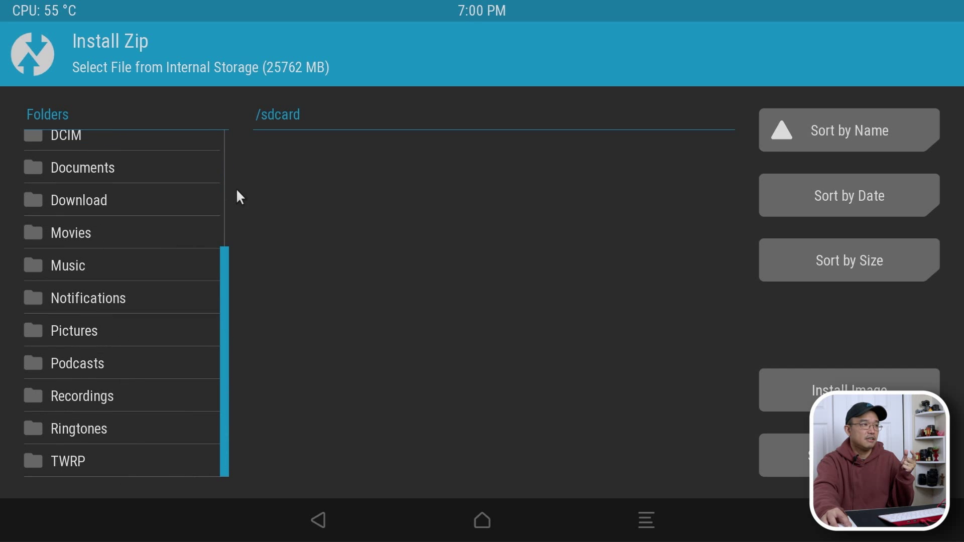
pyautogui.click(221, 183)
# Step: Navigate from the root folder into /data/downloads, skipping past system_root
pyautogui.click(139, 142)
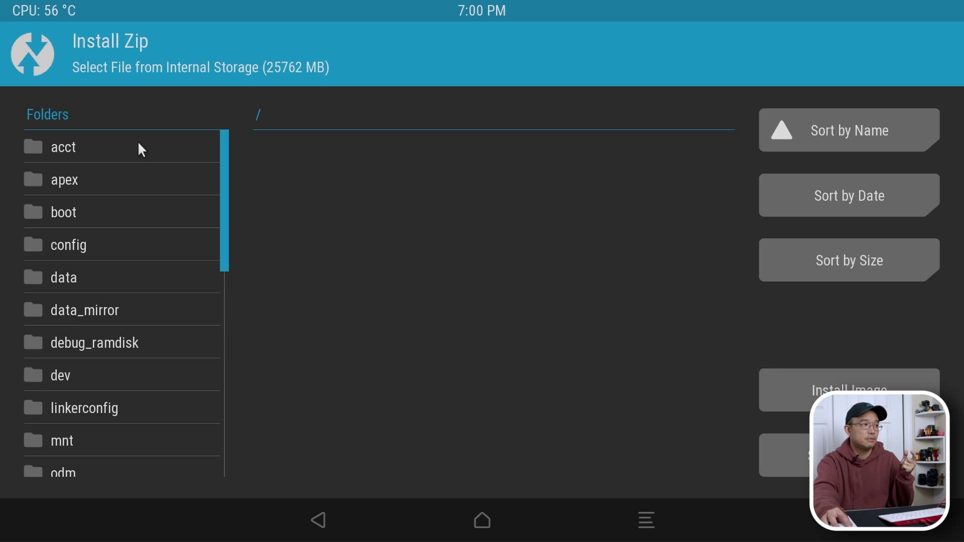
pyautogui.scroll(-5, 145, 322)
pyautogui.click(129, 367)
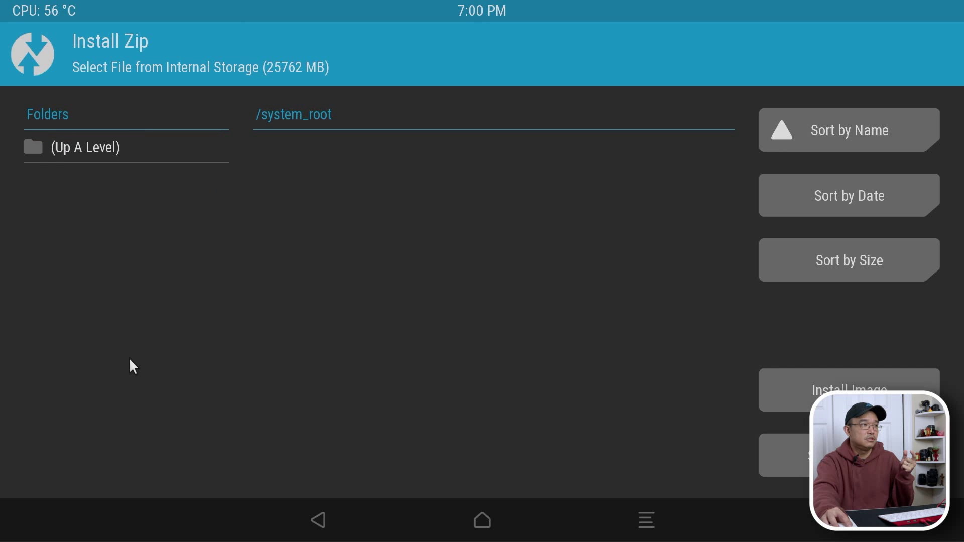
pyautogui.click(71, 151)
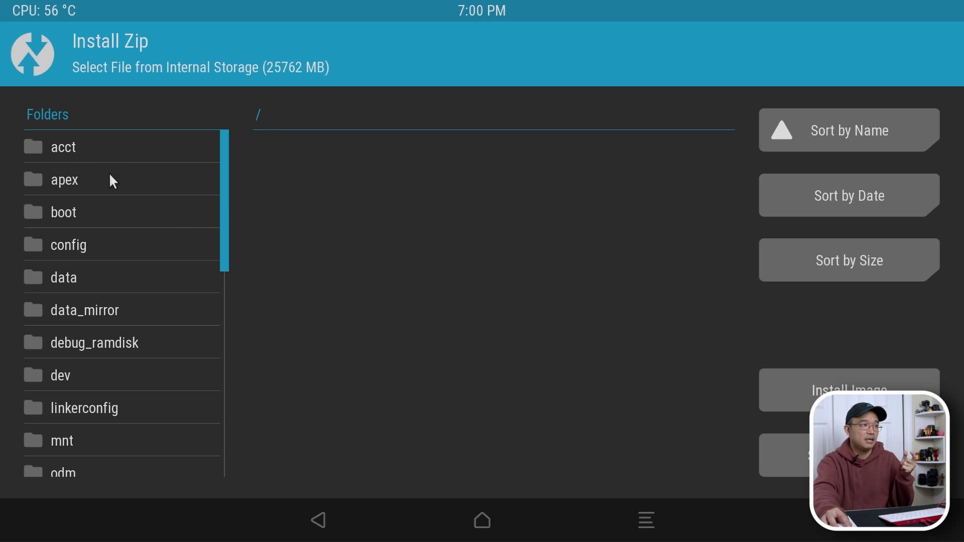
pyautogui.click(222, 244)
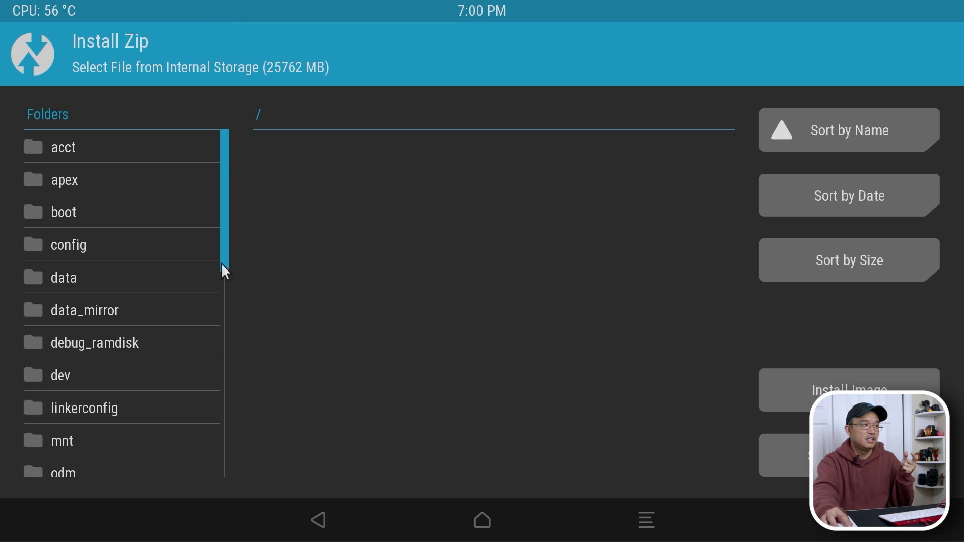
pyautogui.click(107, 278)
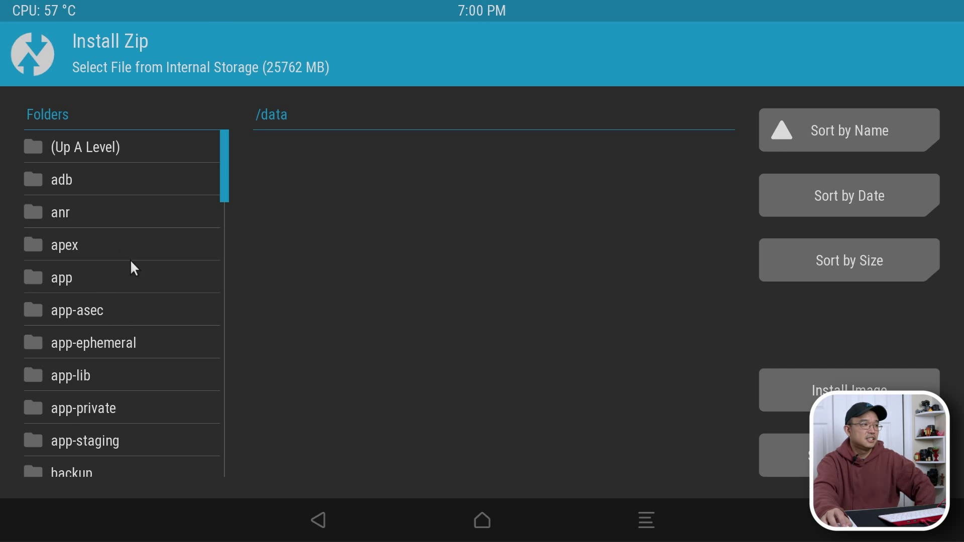
pyautogui.moveTo(225, 147); pyautogui.dragTo(215, 215)
pyautogui.click(102, 319)
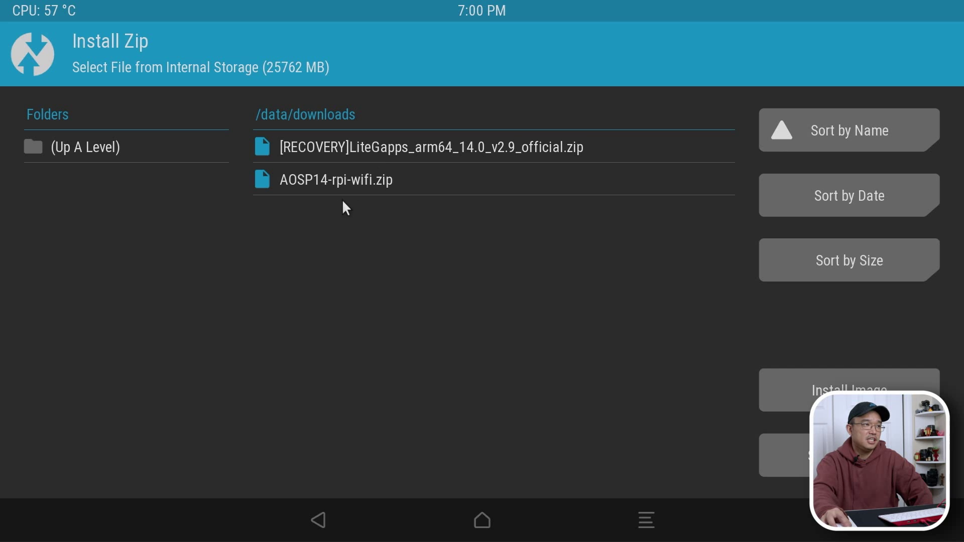
# Step: Select AOSP14-rpi-wifi.zip and swipe to confirm flashing it
pyautogui.click(360, 187)
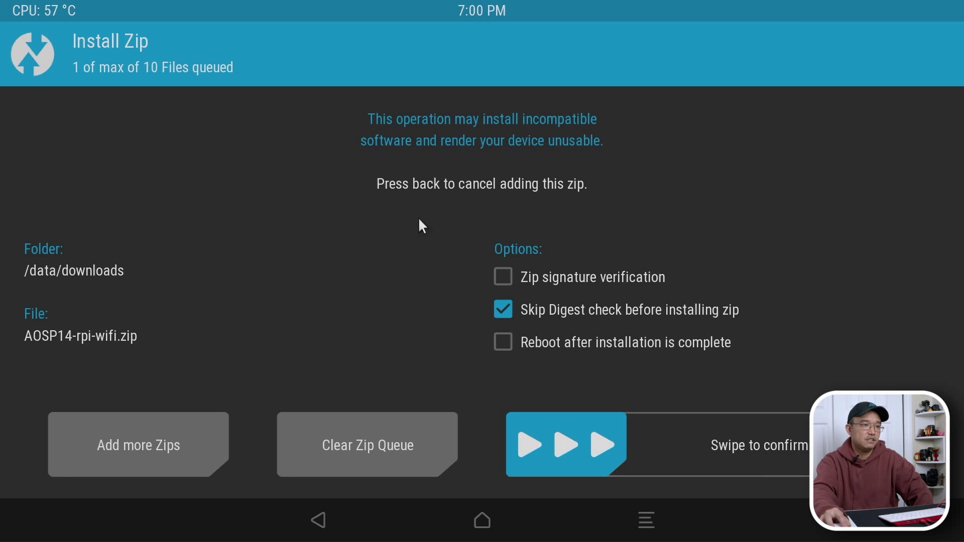
pyautogui.moveTo(584, 475); pyautogui.dragTo(803, 444)
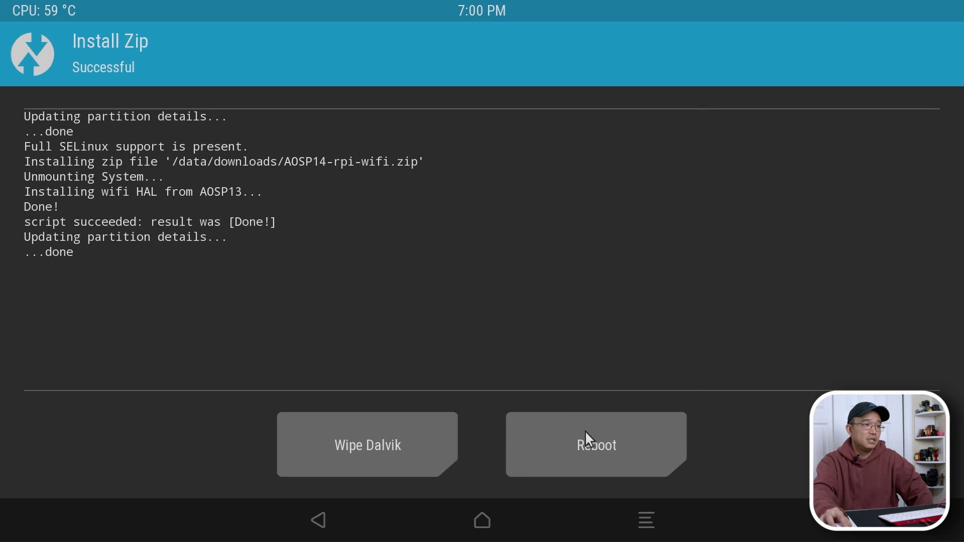
# Step: From the main menu, attempt to flash the LiteGapps arm64 14.0 v2.9 zip, which errors out
pyautogui.click(481, 520)
pyautogui.click(341, 163)
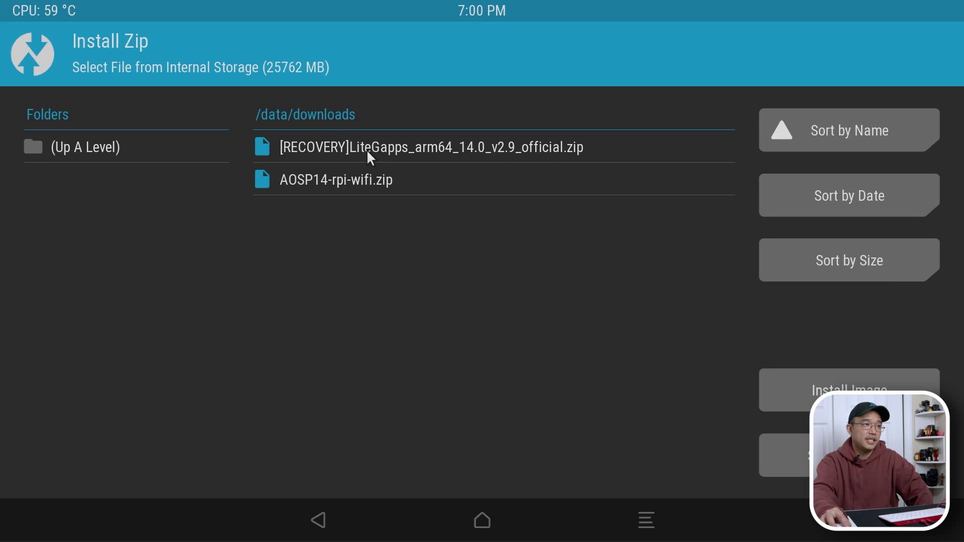
pyautogui.click(449, 152)
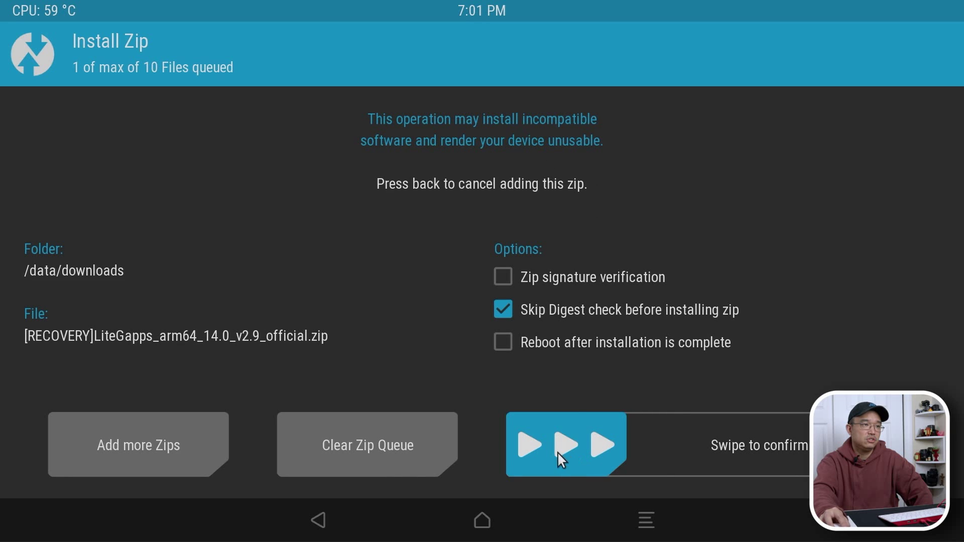
pyautogui.moveTo(558, 454); pyautogui.dragTo(793, 452)
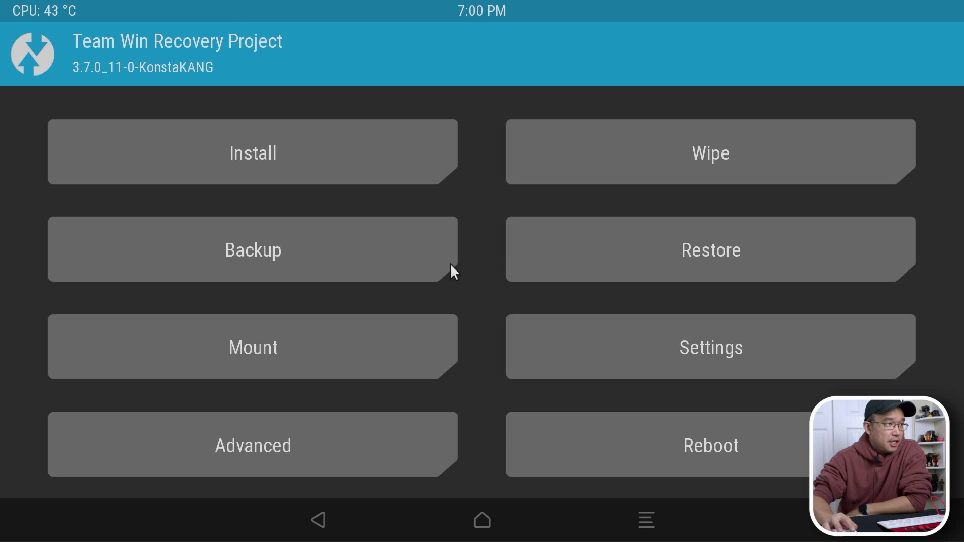
# Step: Browse back to /data/downloads and retry flashing the [AUTO] LiteGapps zip, which fails again
pyautogui.click(368, 133)
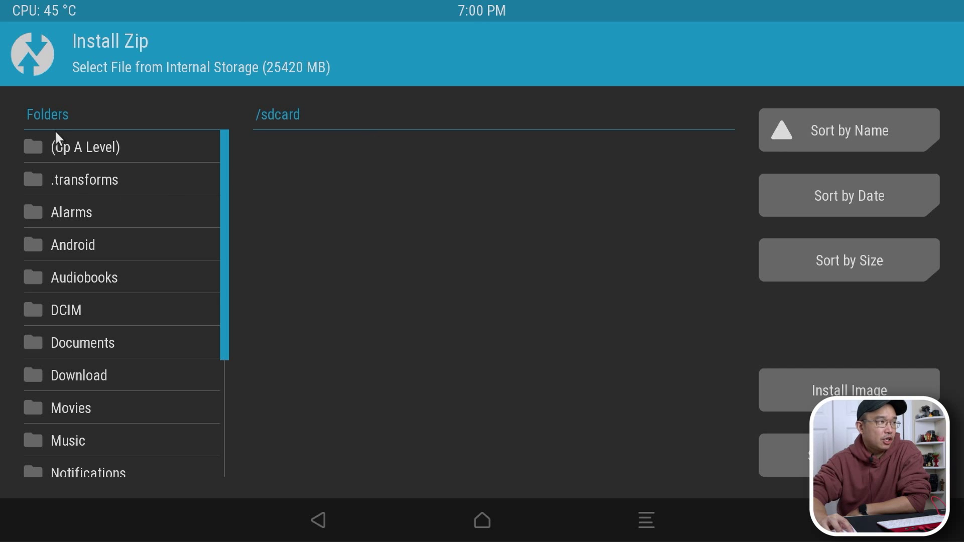
pyautogui.click(64, 144)
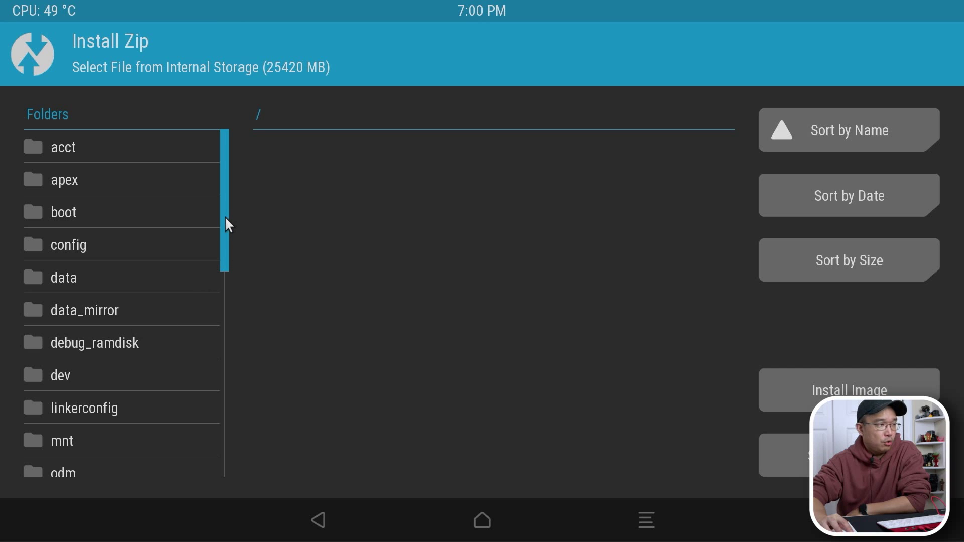
pyautogui.moveTo(224, 216); pyautogui.dragTo(243, 232)
pyautogui.click(125, 258)
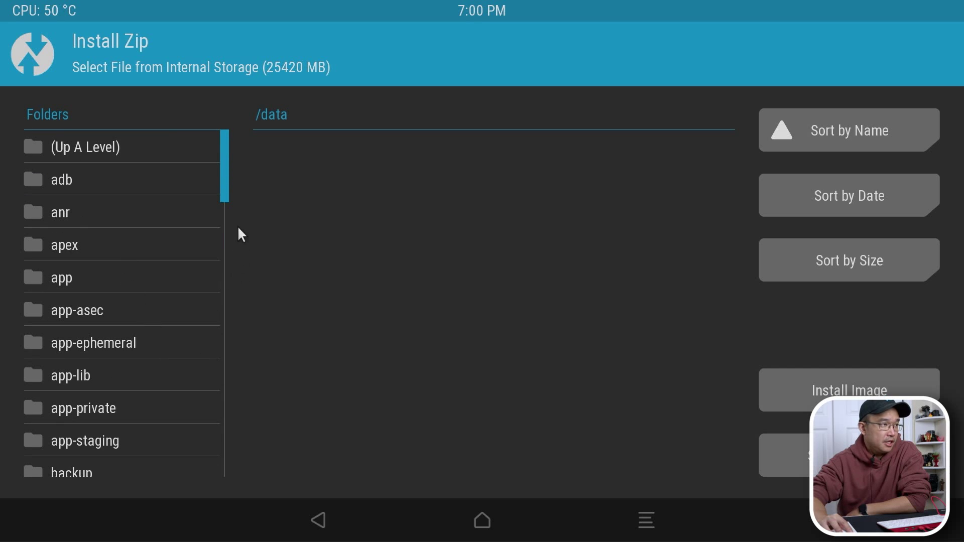
pyautogui.moveTo(228, 171); pyautogui.dragTo(208, 248)
pyautogui.click(79, 291)
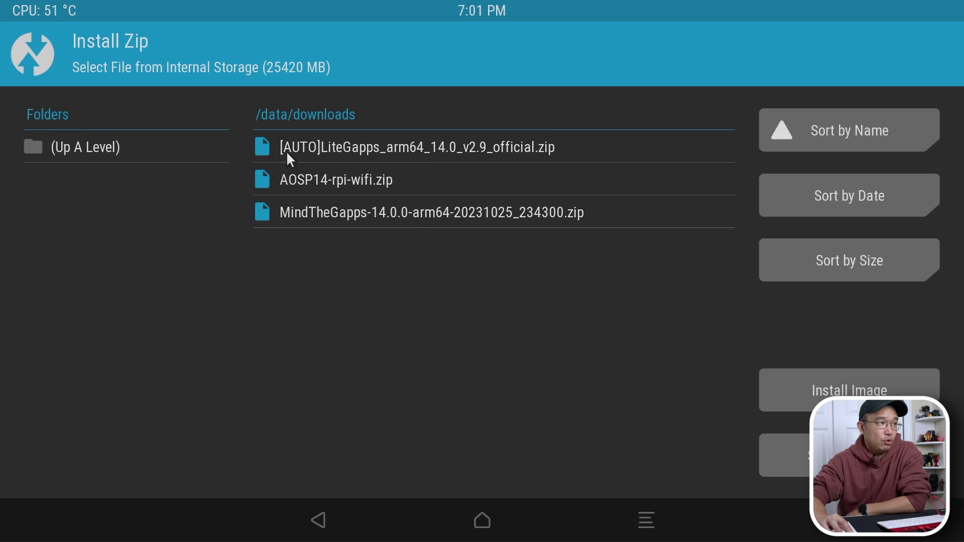
pyautogui.click(429, 148)
pyautogui.moveTo(592, 457); pyautogui.dragTo(803, 451)
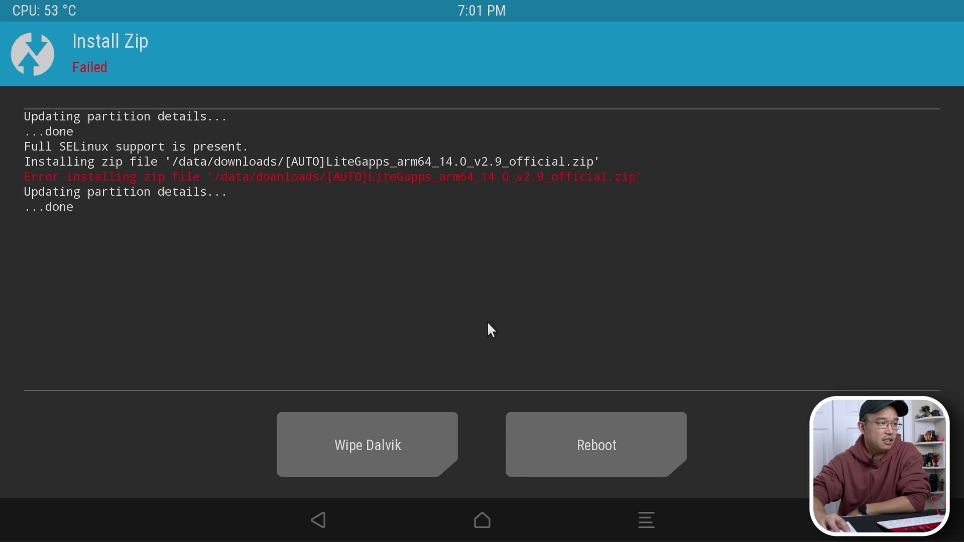
pyautogui.click(482, 523)
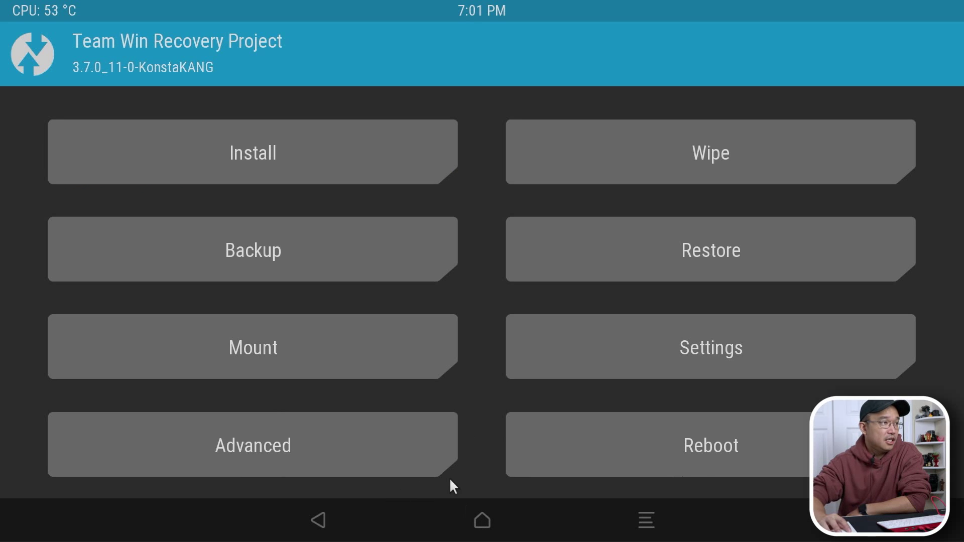
pyautogui.click(257, 132)
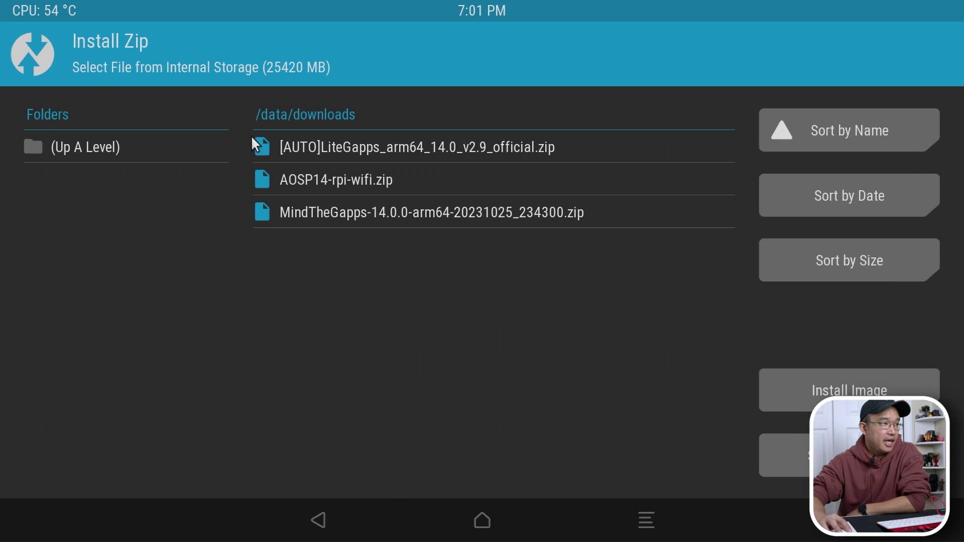
pyautogui.click(356, 214)
pyautogui.moveTo(593, 417); pyautogui.dragTo(803, 444)
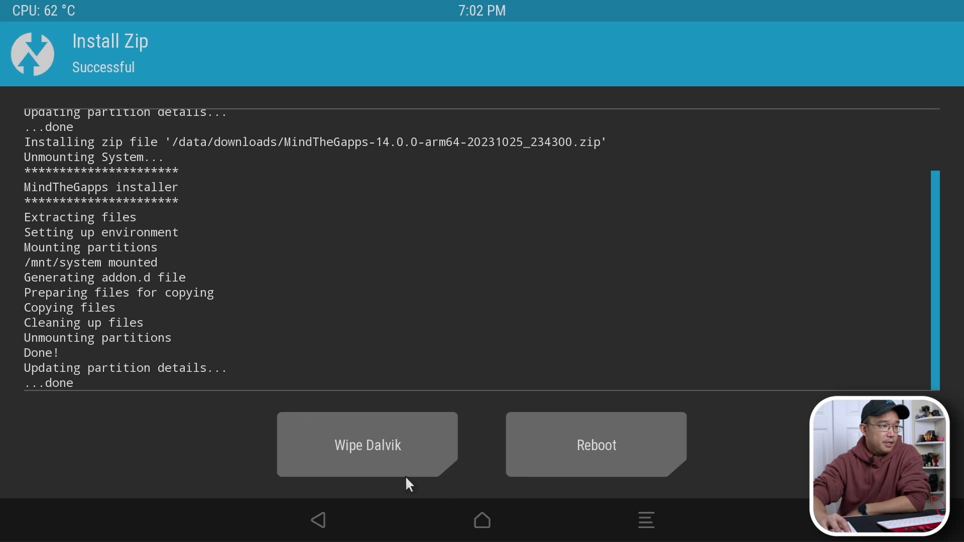
# Step: Factory reset data, cache and Dalvik in TWRP, then reboot into the Android system
pyautogui.click(389, 462)
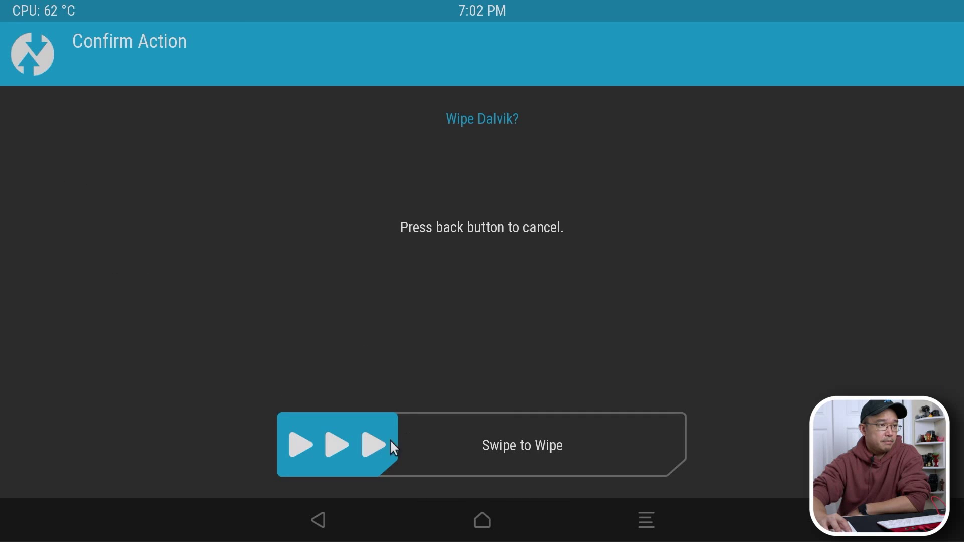
pyautogui.click(337, 530)
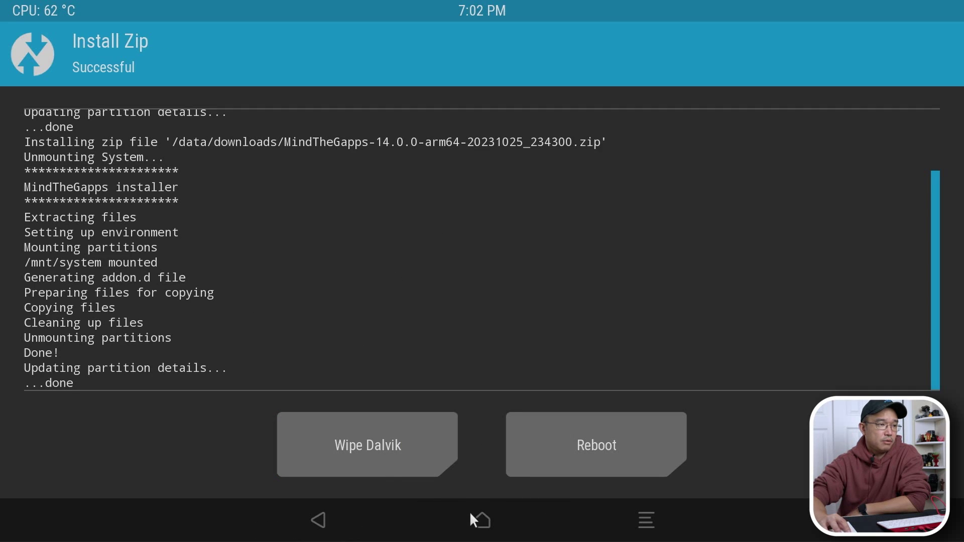
pyautogui.click(481, 521)
pyautogui.click(648, 180)
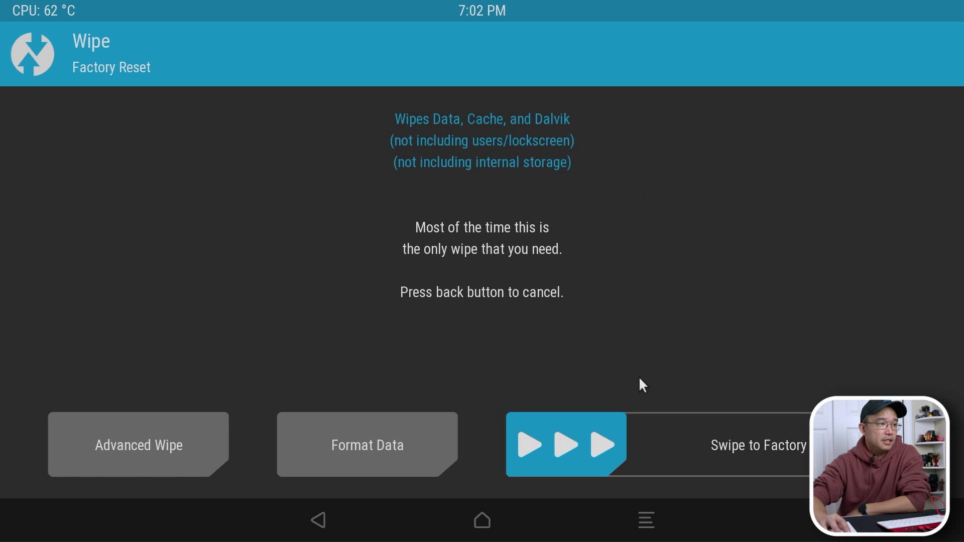
pyautogui.moveTo(565, 441); pyautogui.dragTo(803, 444)
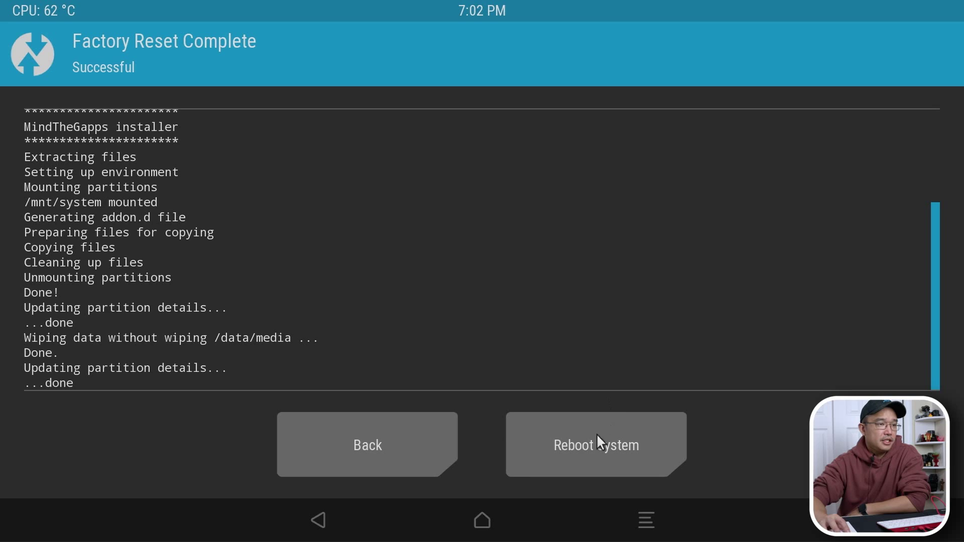
pyautogui.click(597, 451)
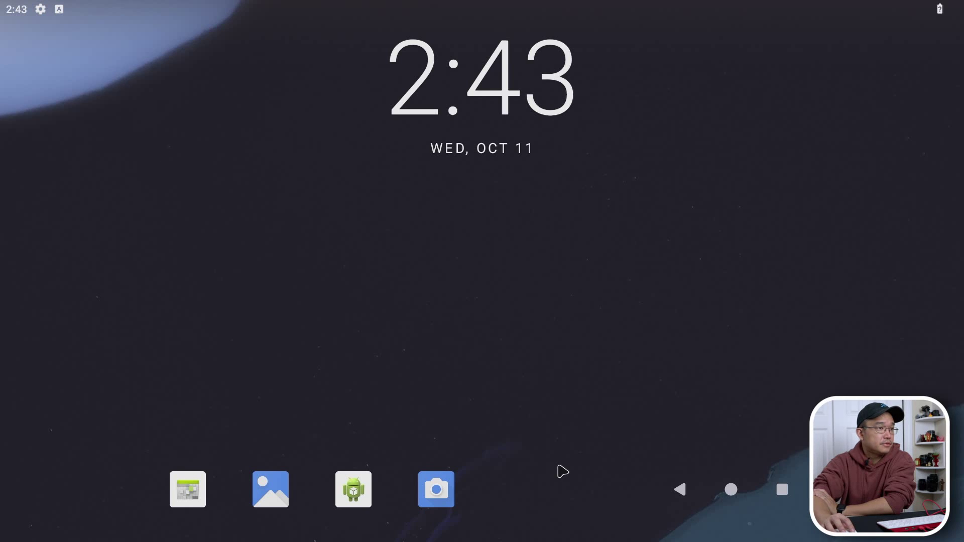
# Step: Open and dismiss the quick settings shade, then pull up the app drawer
pyautogui.moveTo(562, 6); pyautogui.dragTo(565, 95)
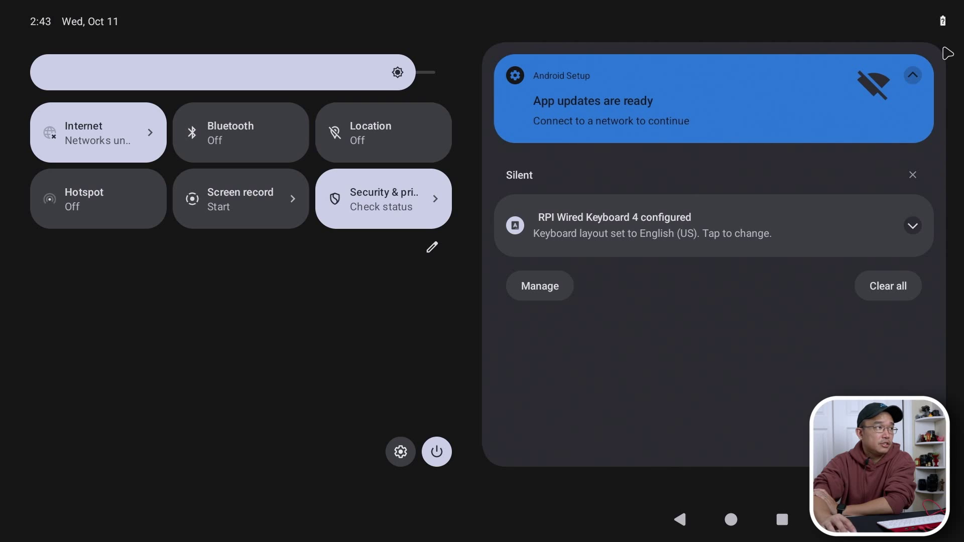
pyautogui.click(732, 516)
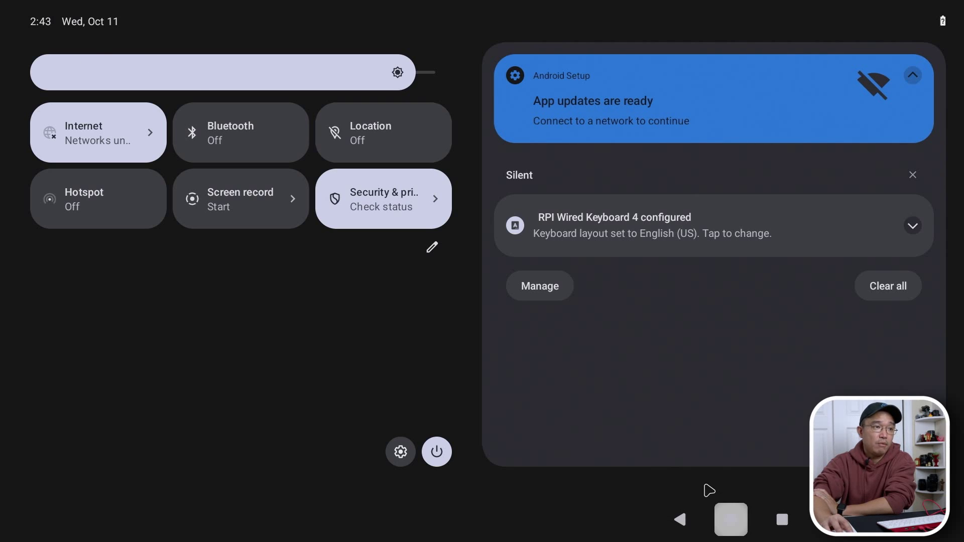
pyautogui.click(406, 453)
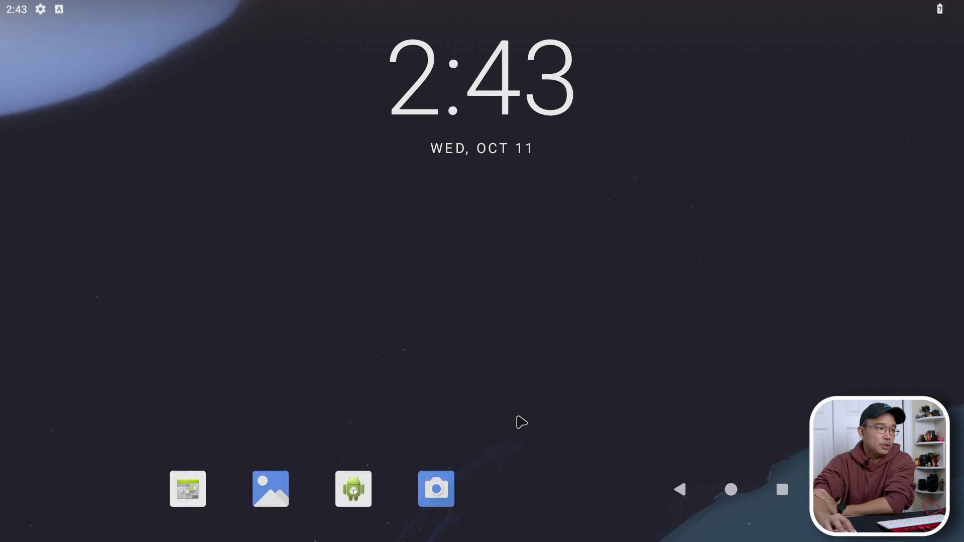
pyautogui.moveTo(497, 507); pyautogui.dragTo(490, 112)
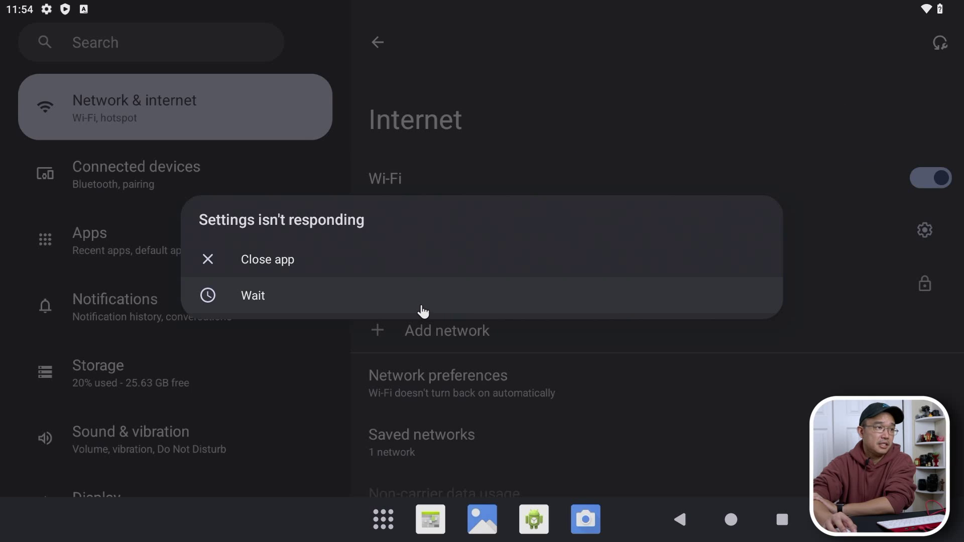
# Step: Close the unresponsive Settings app and relaunch Settings from the app drawer
pyautogui.click(421, 306)
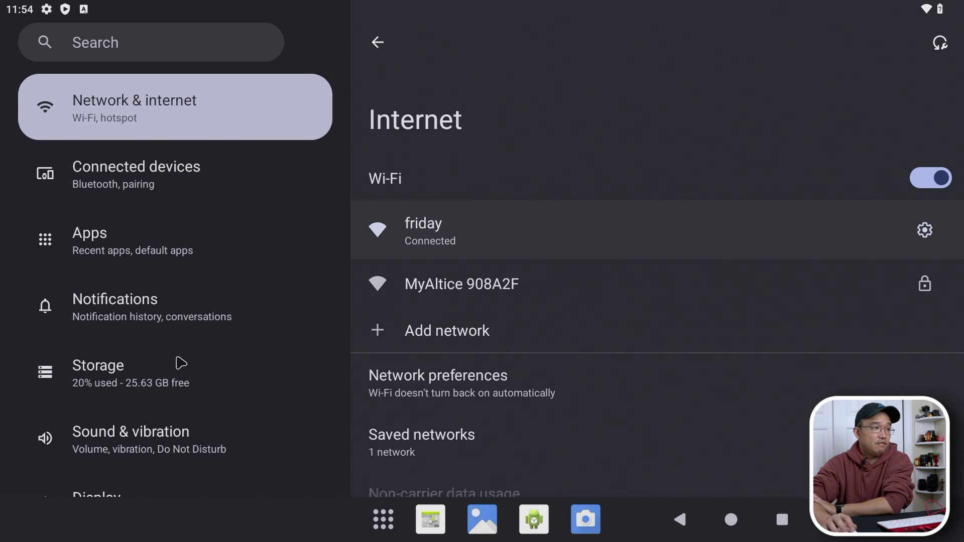
pyautogui.scroll(-10, 263, 198)
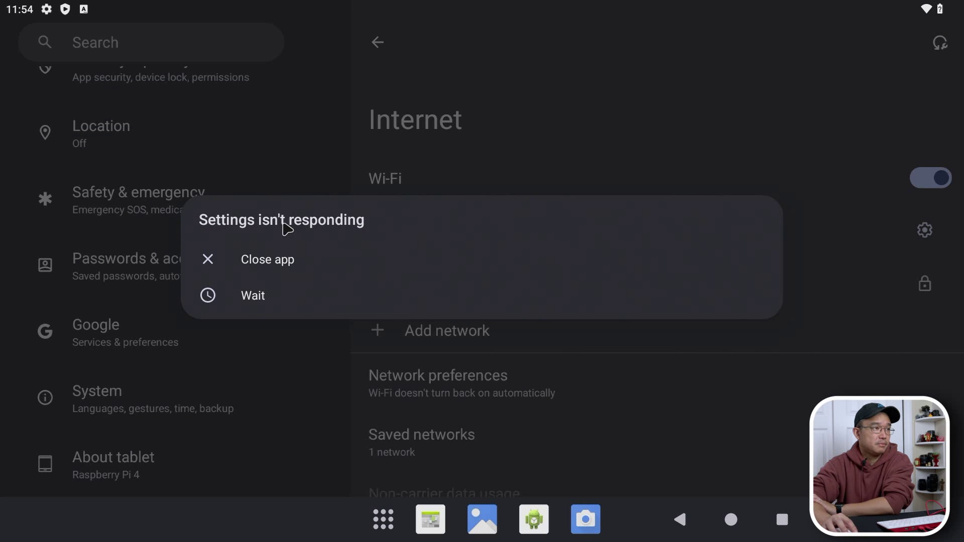
pyautogui.click(271, 274)
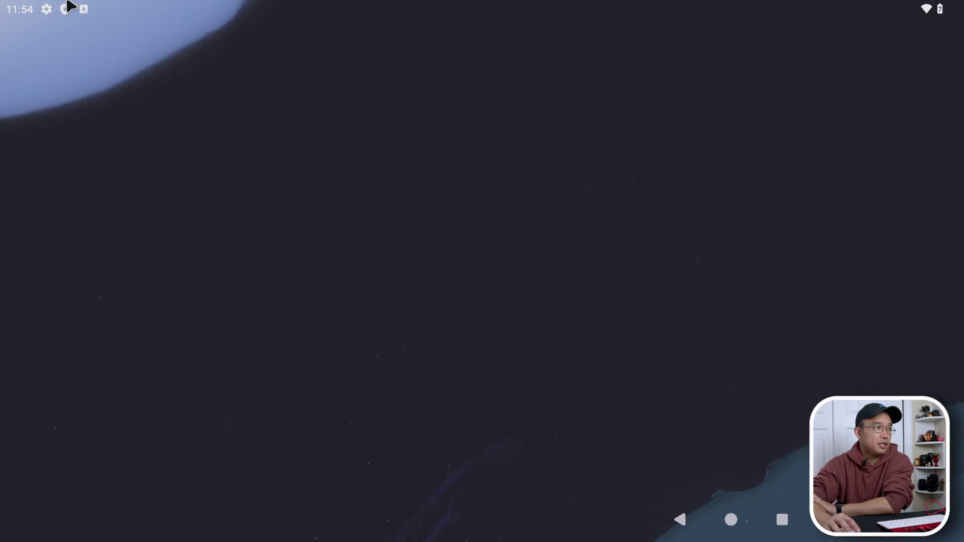
pyautogui.press('super')
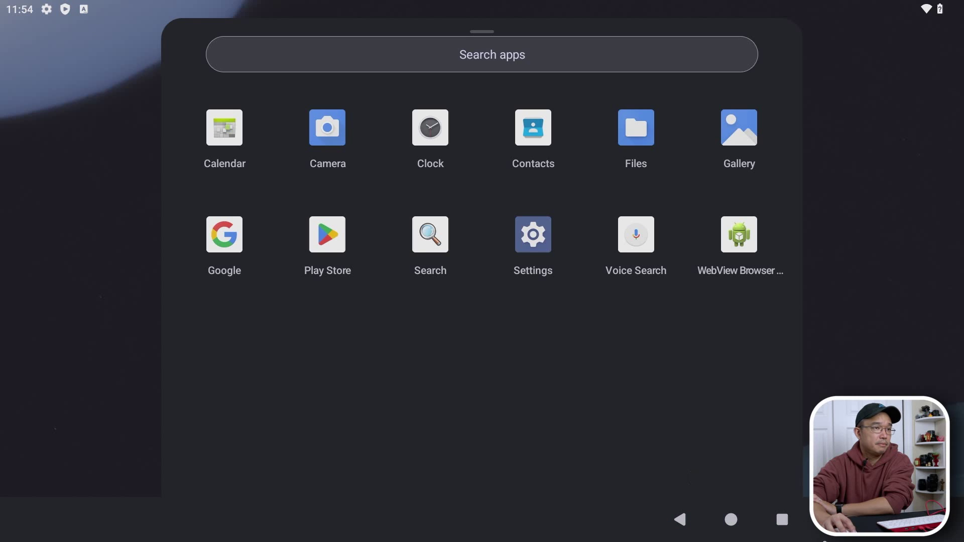
pyautogui.click(542, 251)
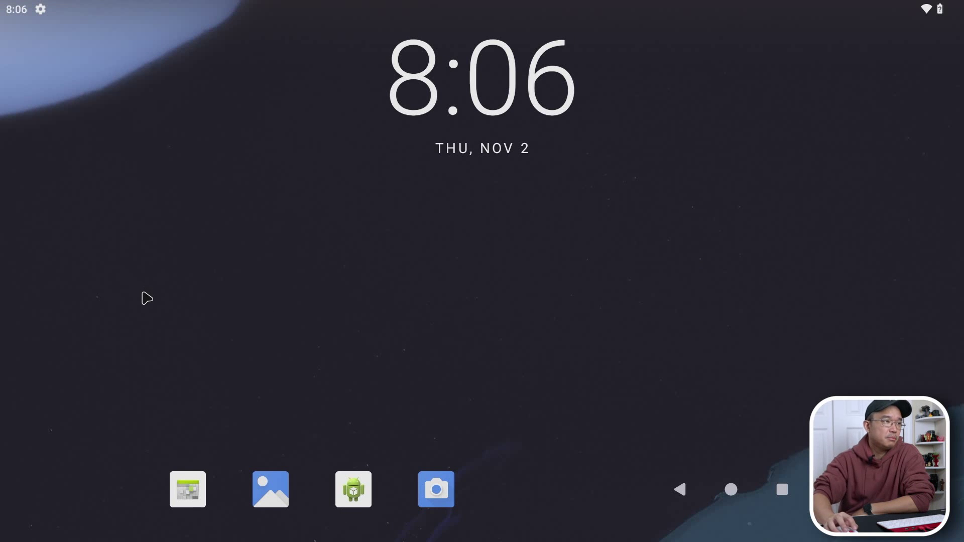
# Step: Reopen Settings at Developer options to confirm they're enabled, then bring up the app drawer
pyautogui.moveTo(83, 6); pyautogui.dragTo(86, 22)
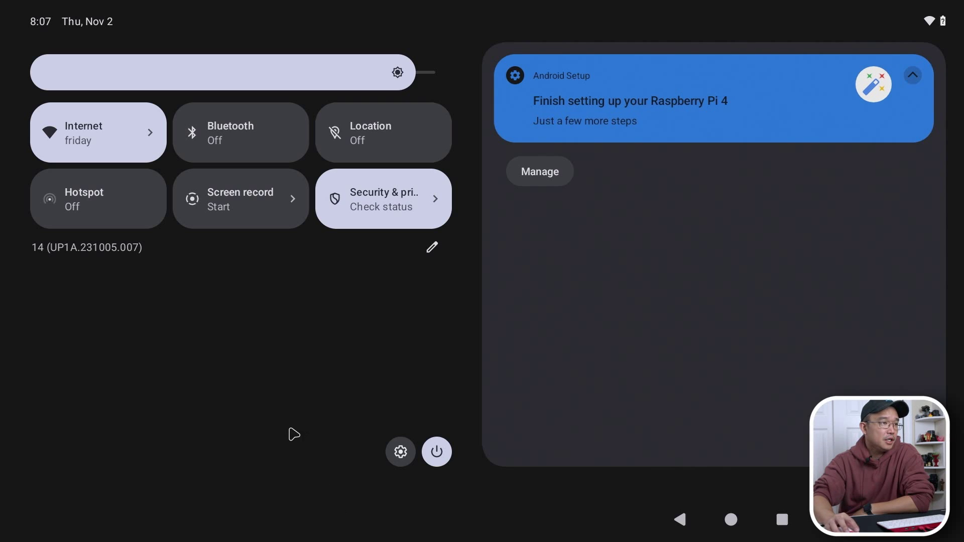
pyautogui.moveTo(294, 434); pyautogui.dragTo(326, 193)
pyautogui.moveTo(444, 528); pyautogui.dragTo(425, 344)
pyautogui.click(524, 256)
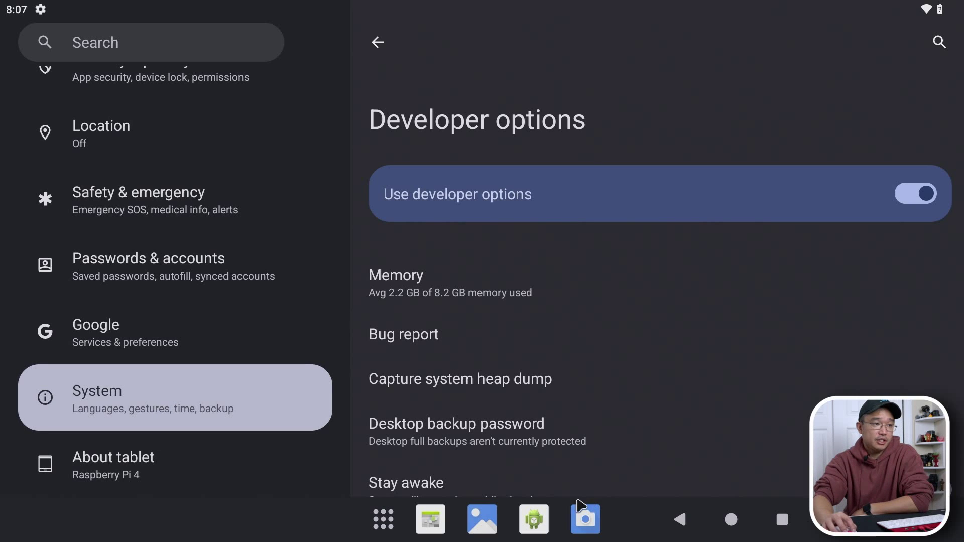
pyautogui.click(384, 520)
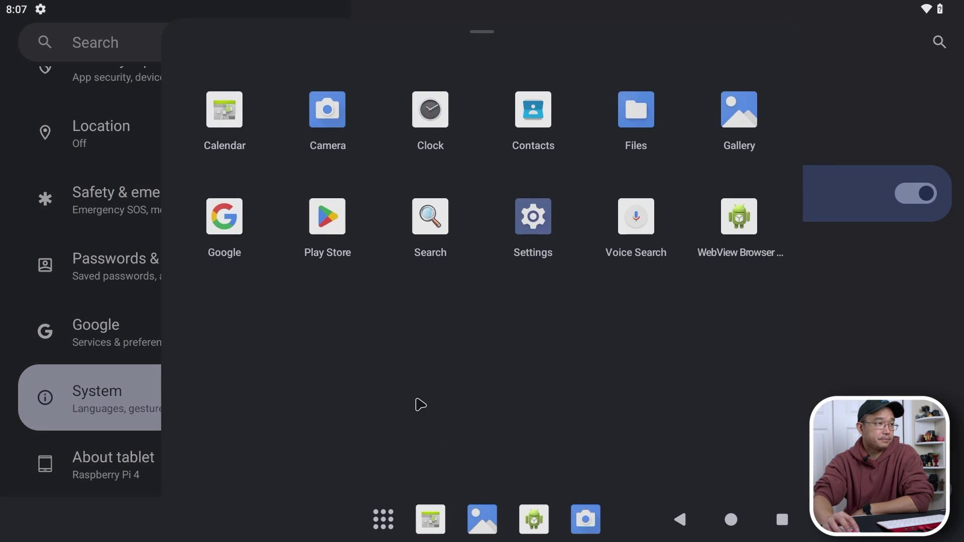
# Step: Launch Play Store, attempt sign-in, and select the g.co/AndroidCertifiedDevice link in the not-certified warning
pyautogui.click(324, 232)
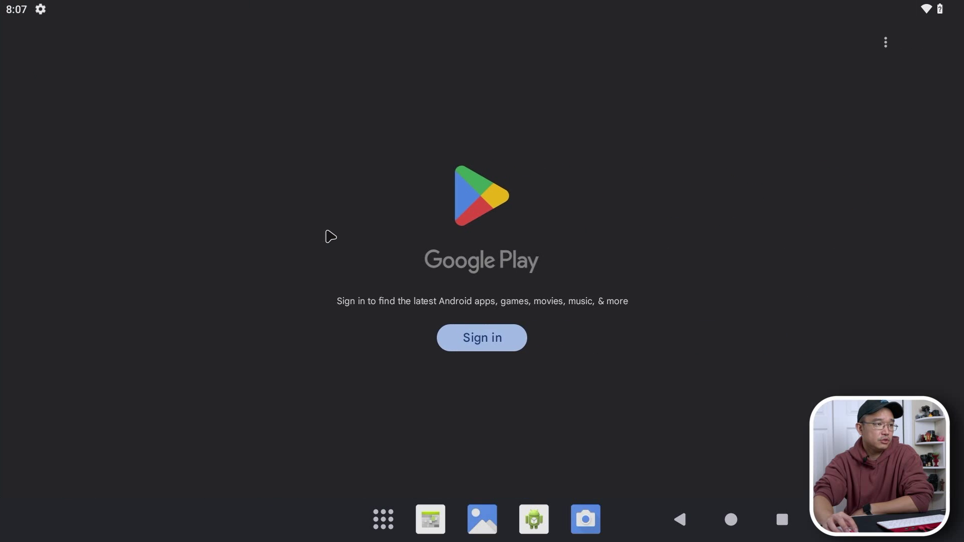
pyautogui.click(494, 346)
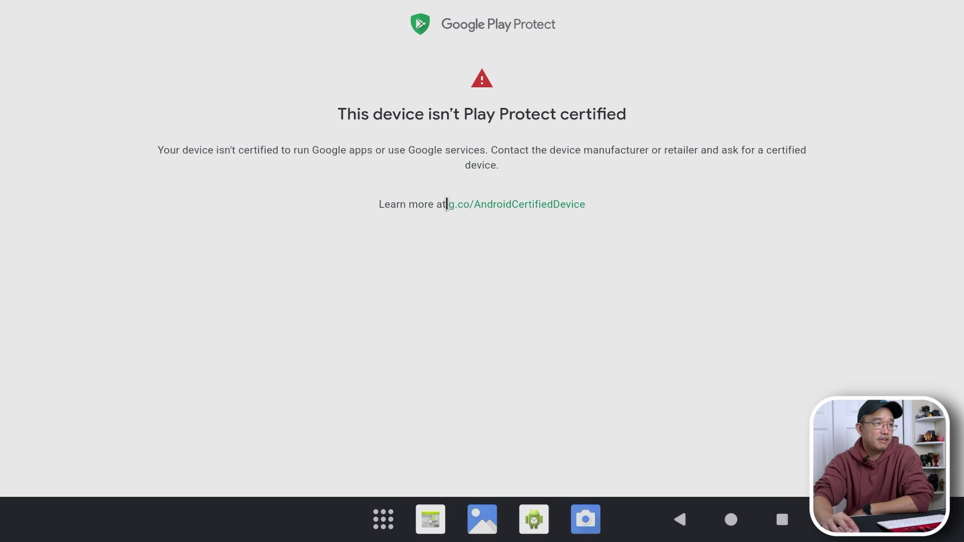
pyautogui.moveTo(446, 204); pyautogui.dragTo(565, 207)
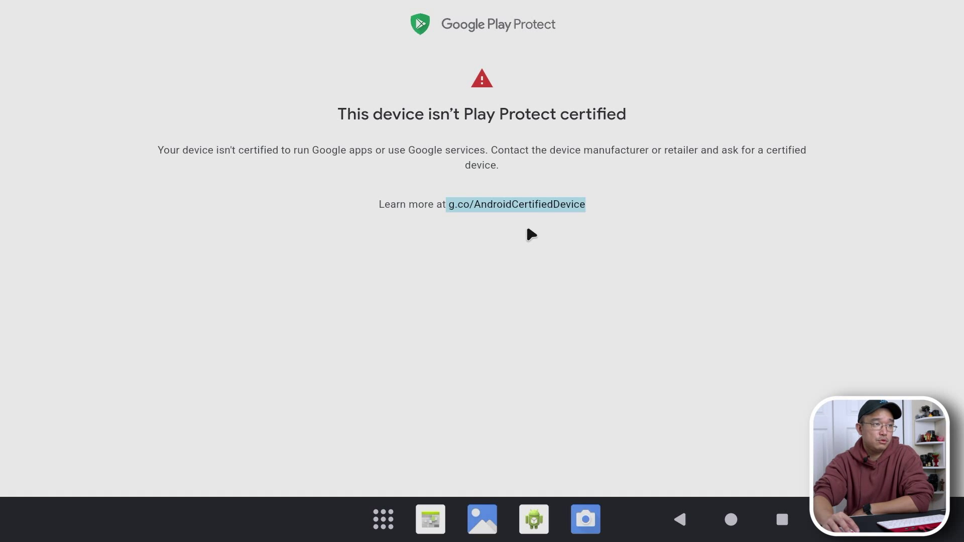
pyautogui.click(397, 520)
pyautogui.click(629, 116)
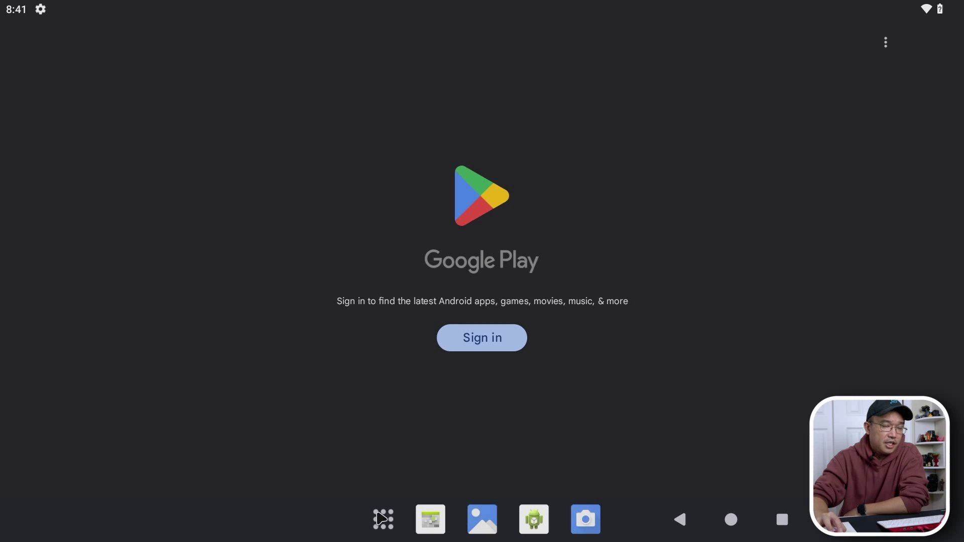
pyautogui.click(382, 519)
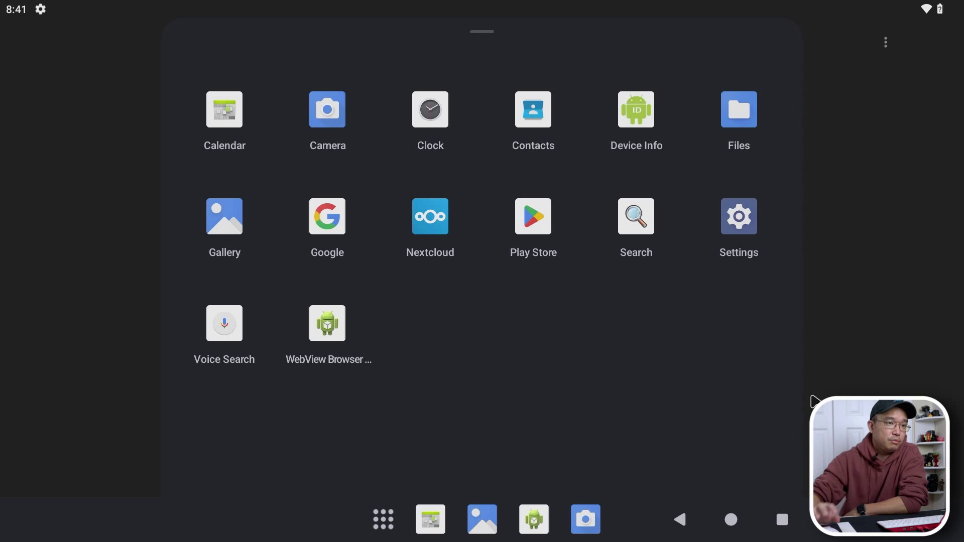
pyautogui.click(814, 401)
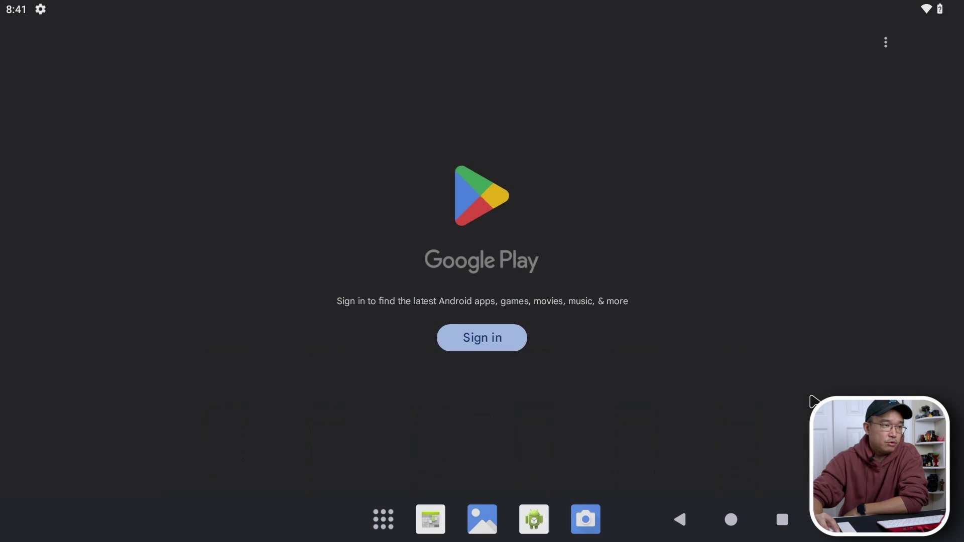
pyautogui.click(502, 341)
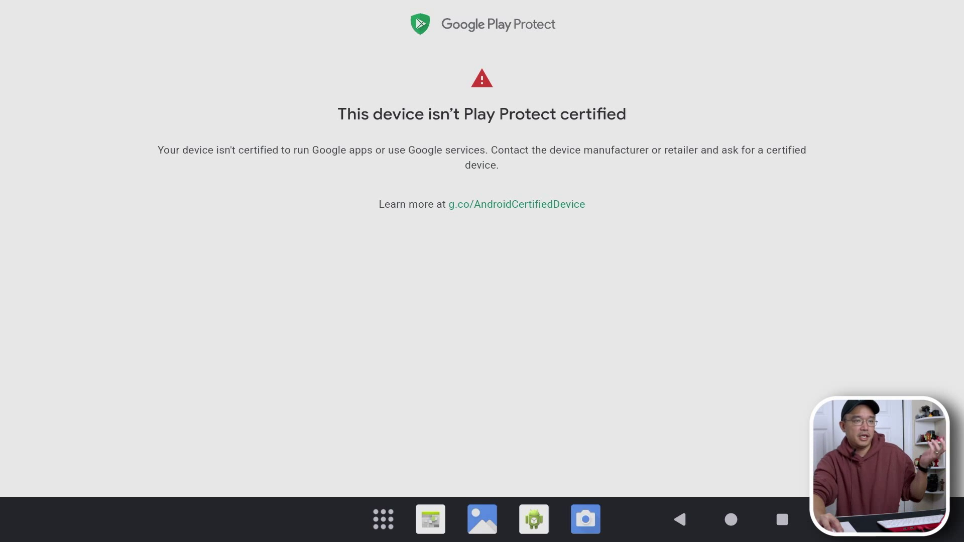
pyautogui.press('Tab')
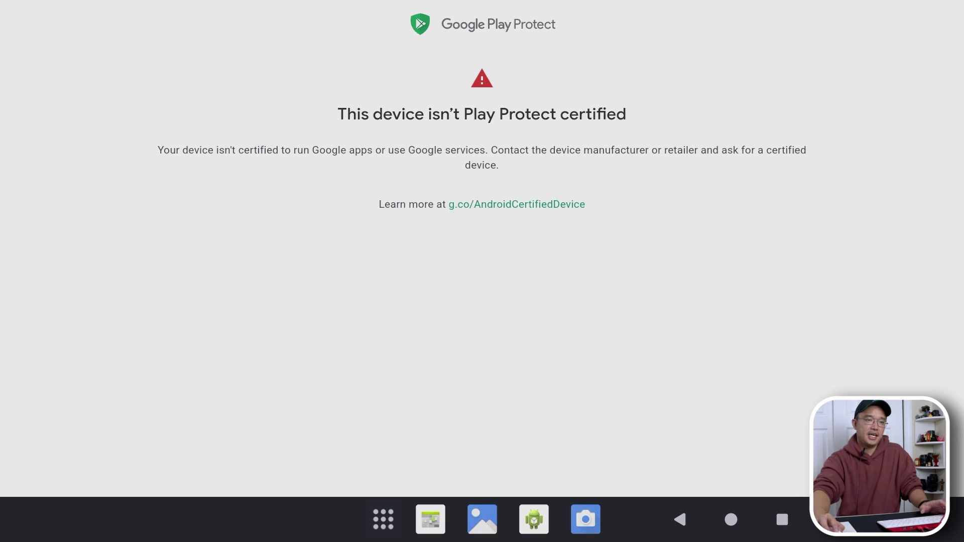
pyautogui.press('Escape')
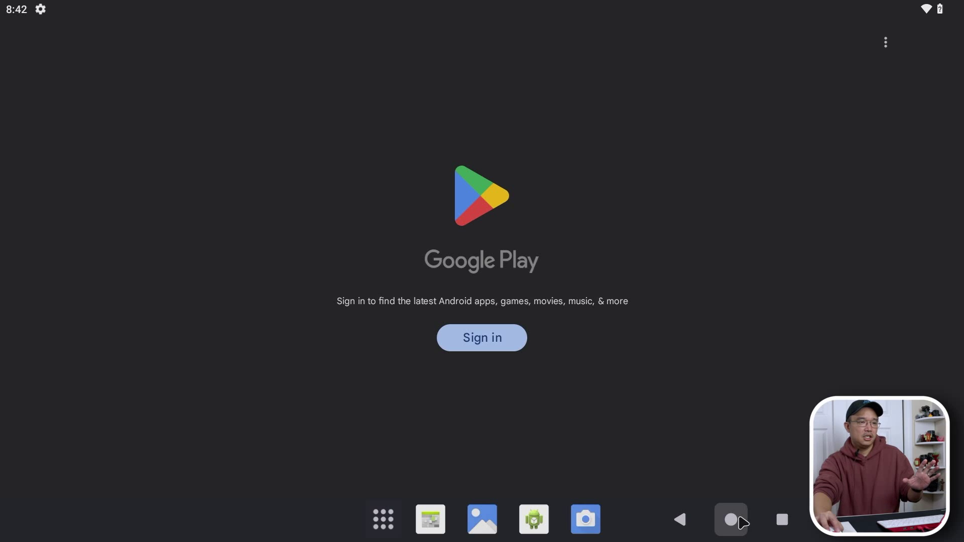
# Step: Open Nextcloud from the home screen, look through its cloud folders, then return home
pyautogui.click(731, 520)
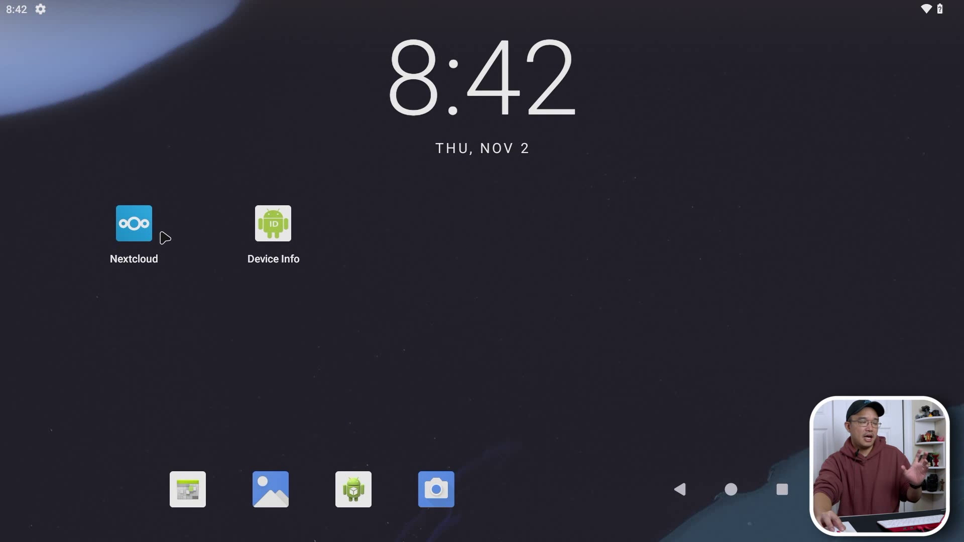
pyautogui.click(145, 231)
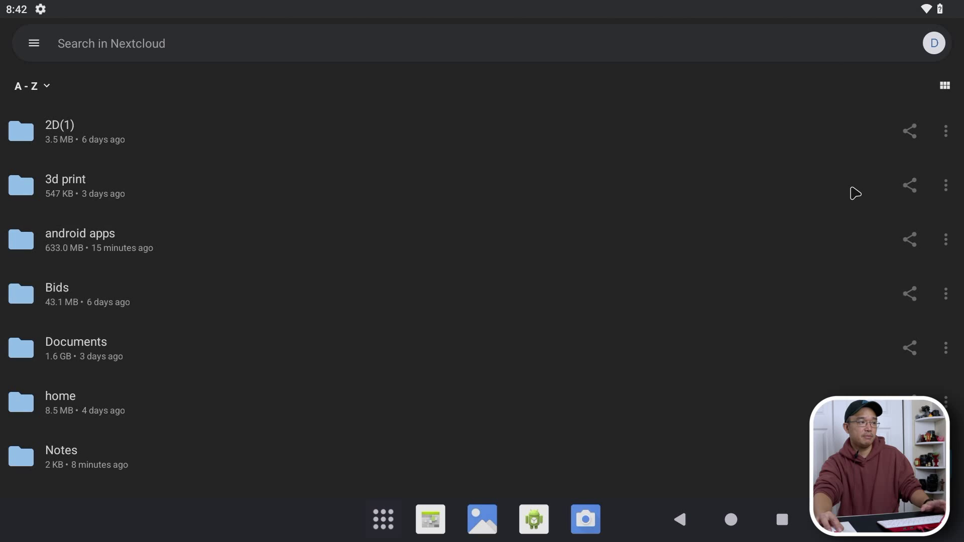
pyautogui.press('Down')
pyautogui.click(731, 518)
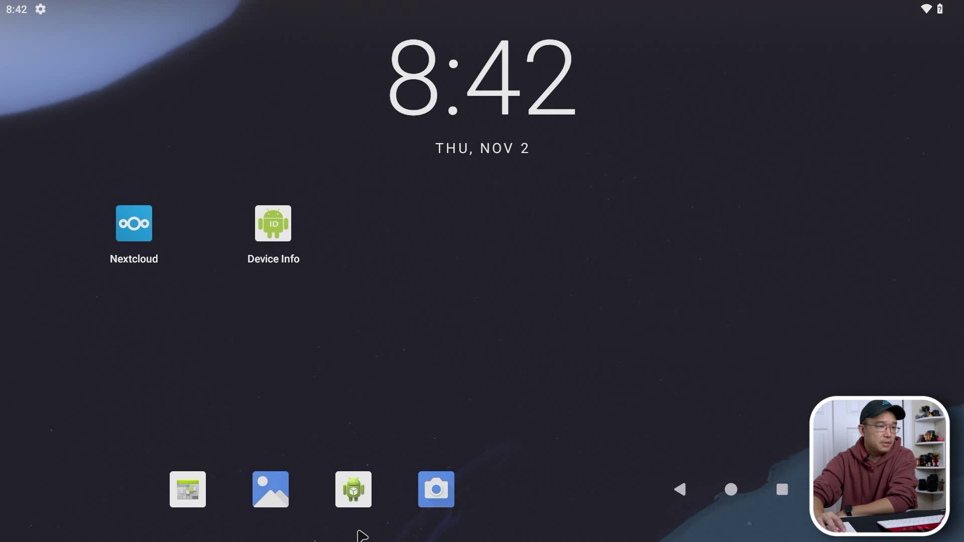
# Step: Swipe up from the home screen to open the app drawer of installed apps
pyautogui.moveTo(565, 489); pyautogui.dragTo(557, 301)
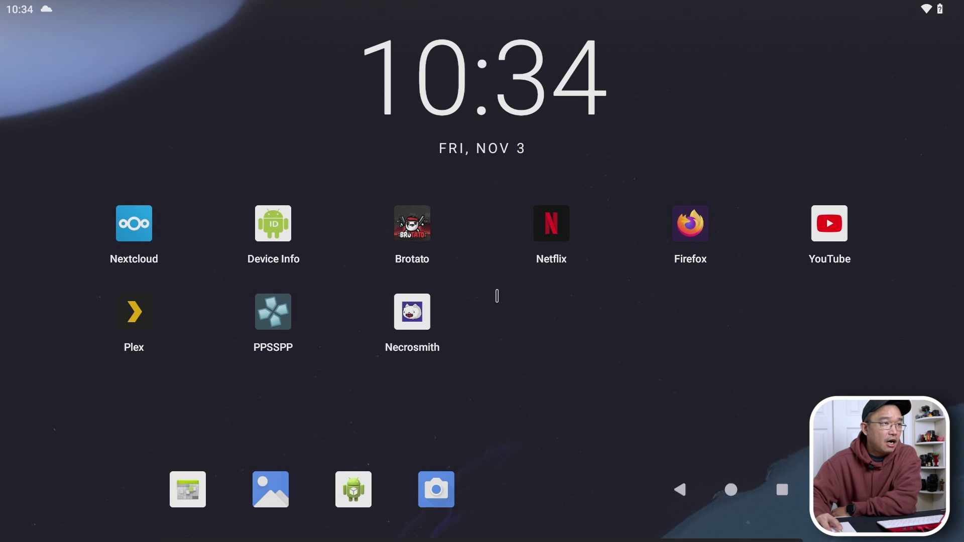
pyautogui.scroll(-2, 473, 206)
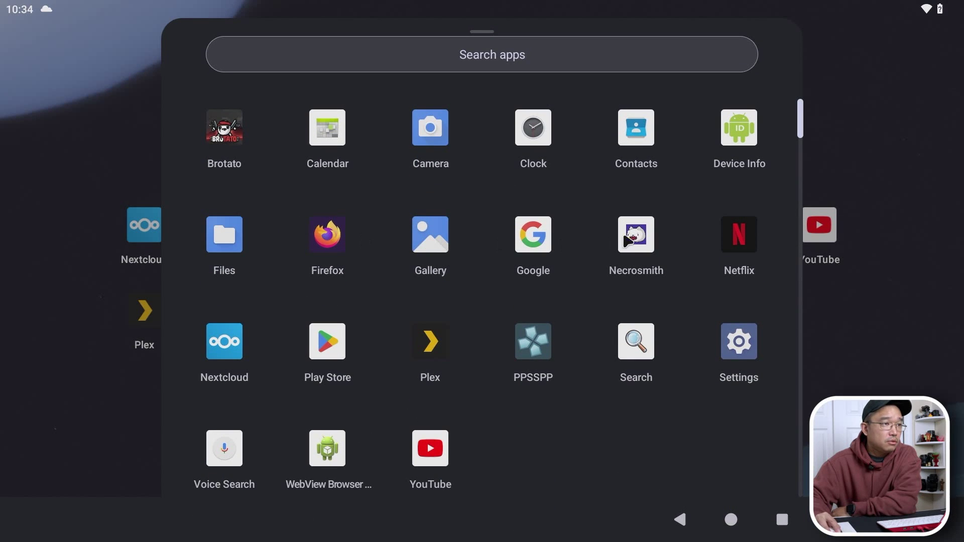
pyautogui.click(332, 345)
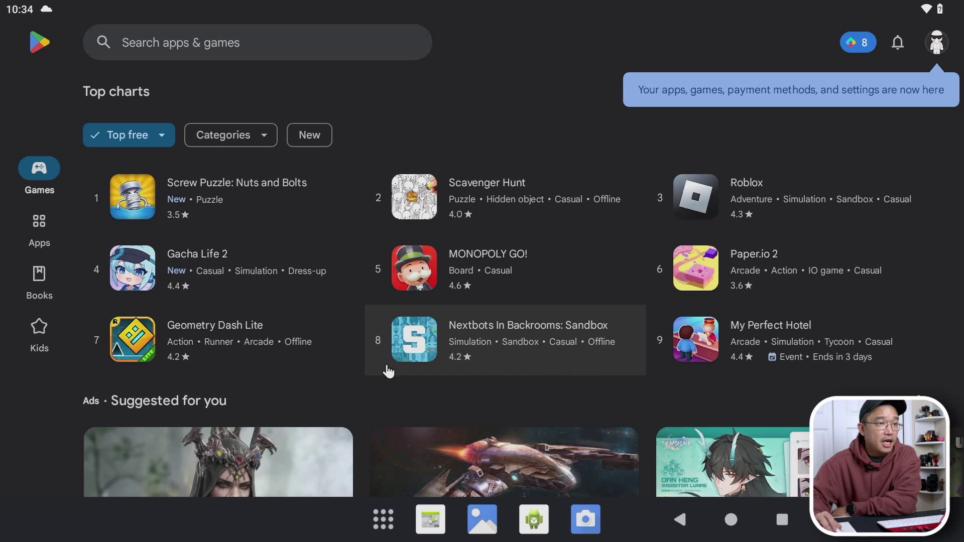
pyautogui.scroll(-5, 151, 161)
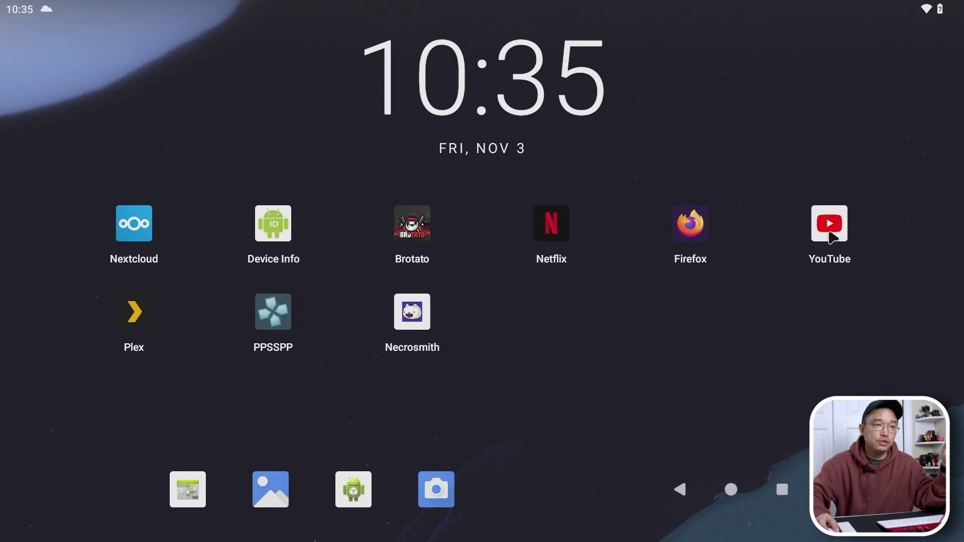
# Step: Launch YouTube and search for novaspirit tech
pyautogui.click(828, 234)
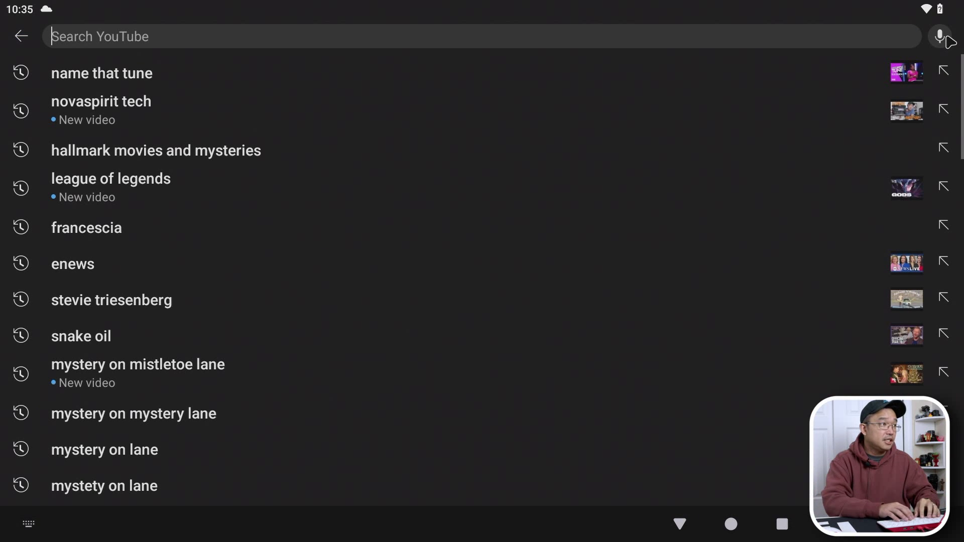
pyautogui.write('novaspii')
pyautogui.press('BackSpace')
pyautogui.press('BackSpace')
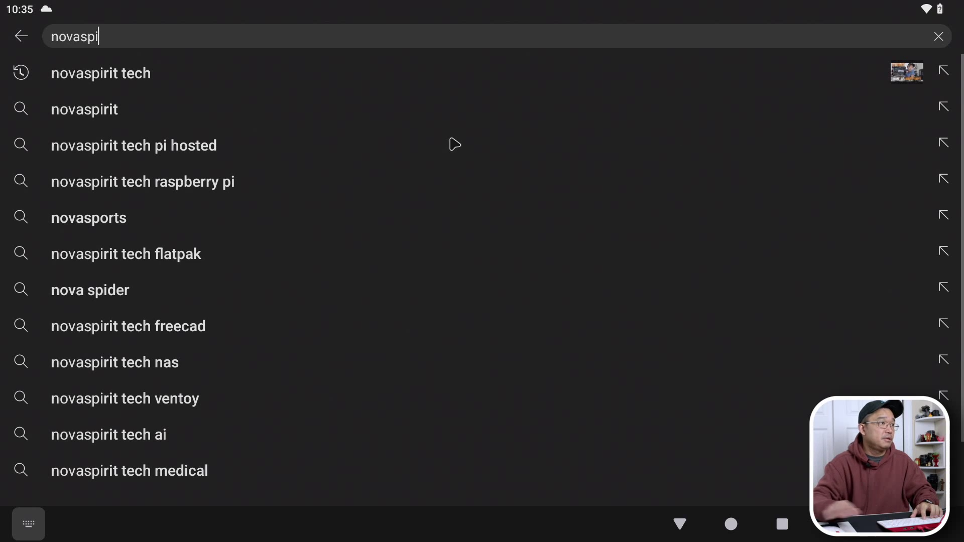
pyautogui.write('i')
pyautogui.click(138, 76)
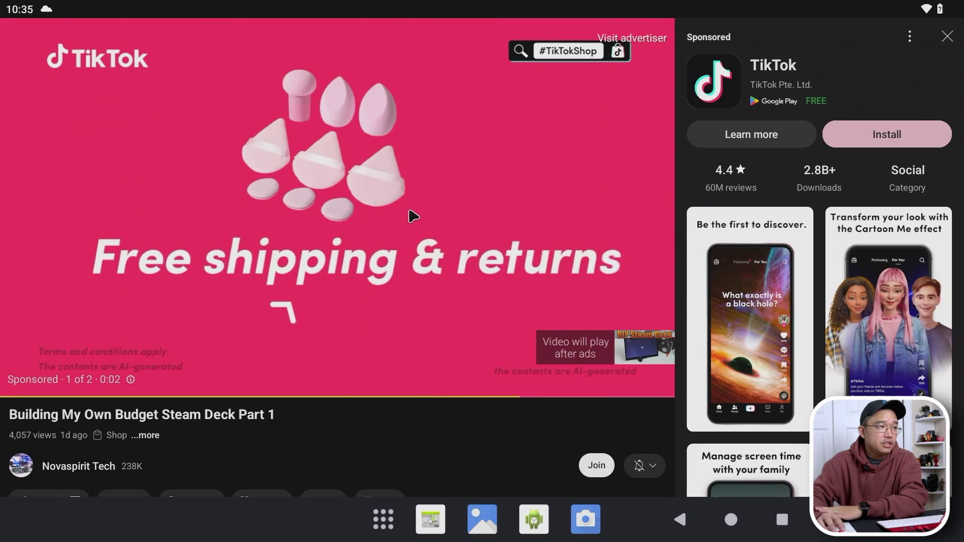
# Step: Bring up the player controls over the ad and browse the gear menu's Additional settings
pyautogui.click(412, 215)
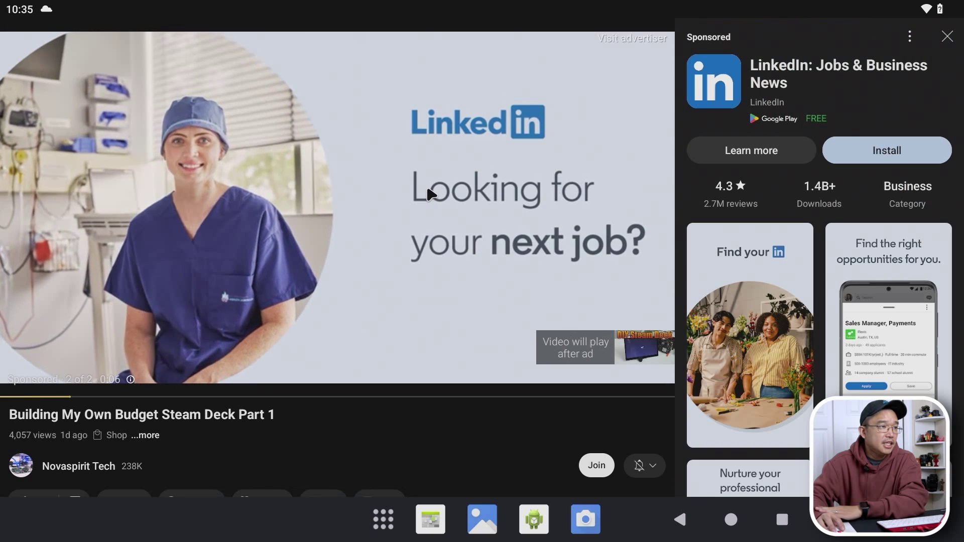
pyautogui.click(429, 193)
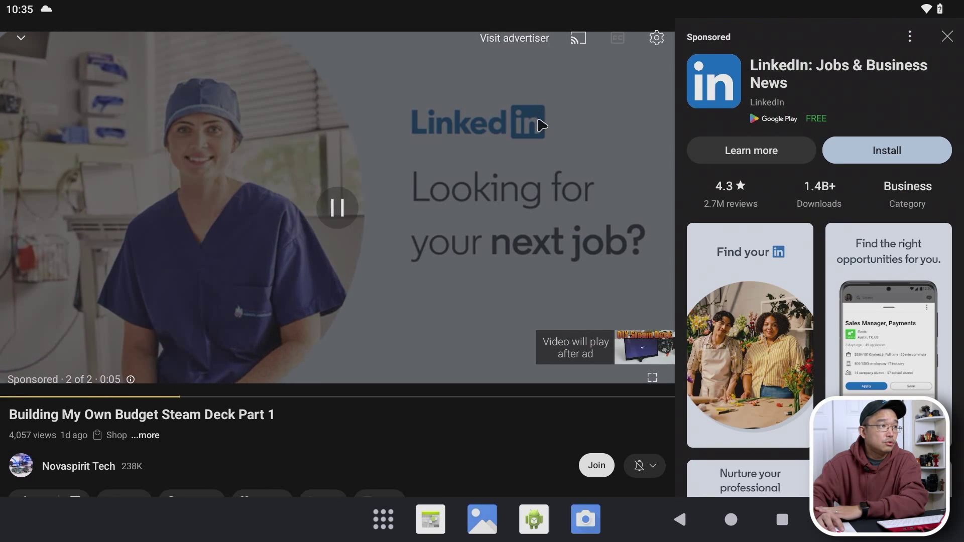
pyautogui.click(657, 40)
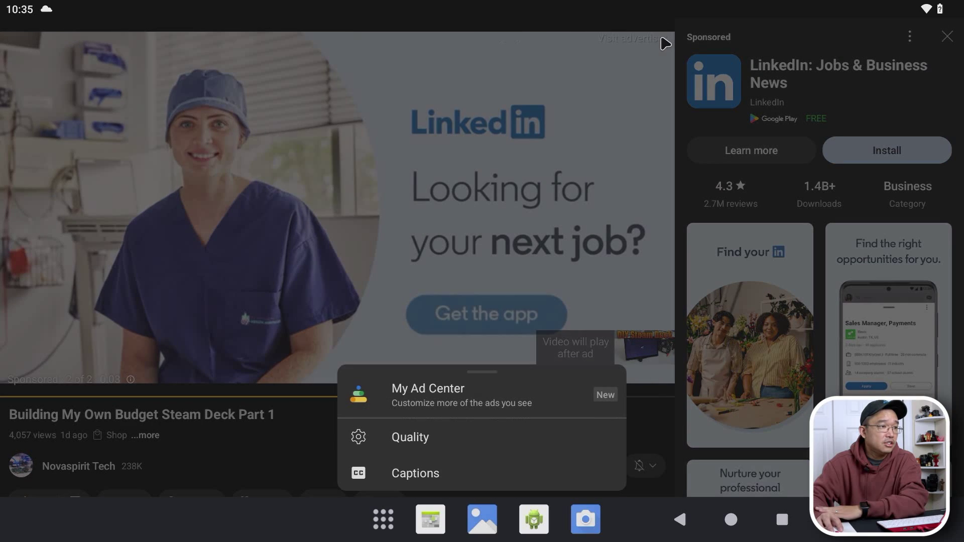
pyautogui.click(586, 165)
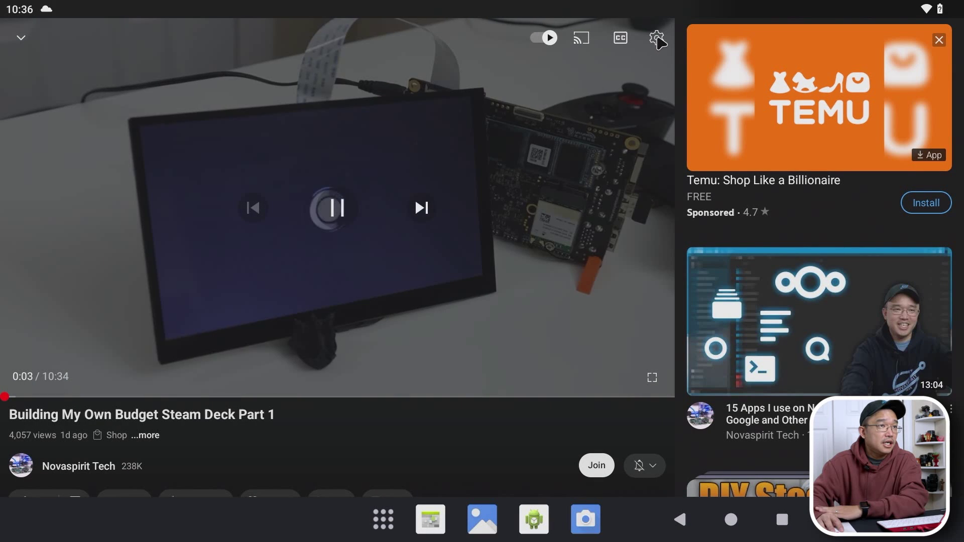
pyautogui.click(657, 41)
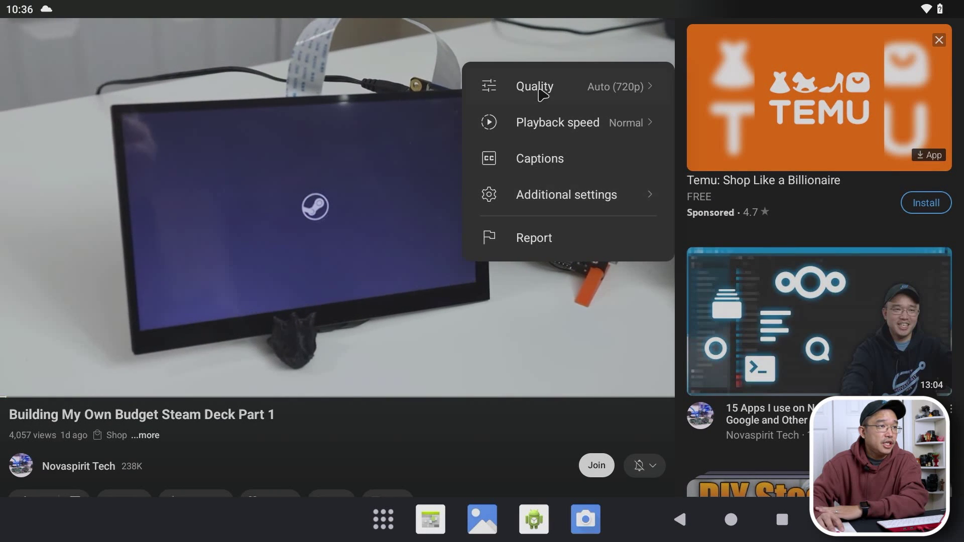
pyautogui.click(542, 201)
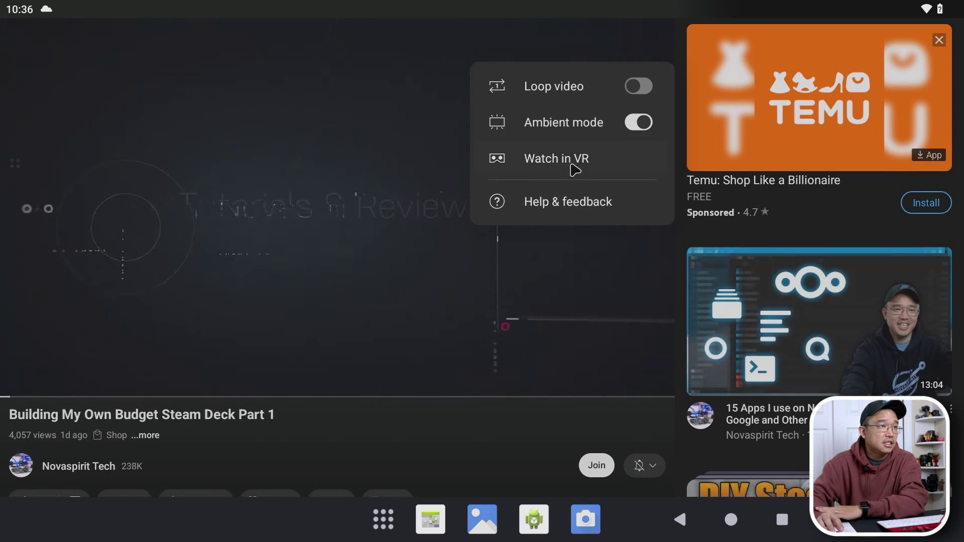
pyautogui.click(400, 355)
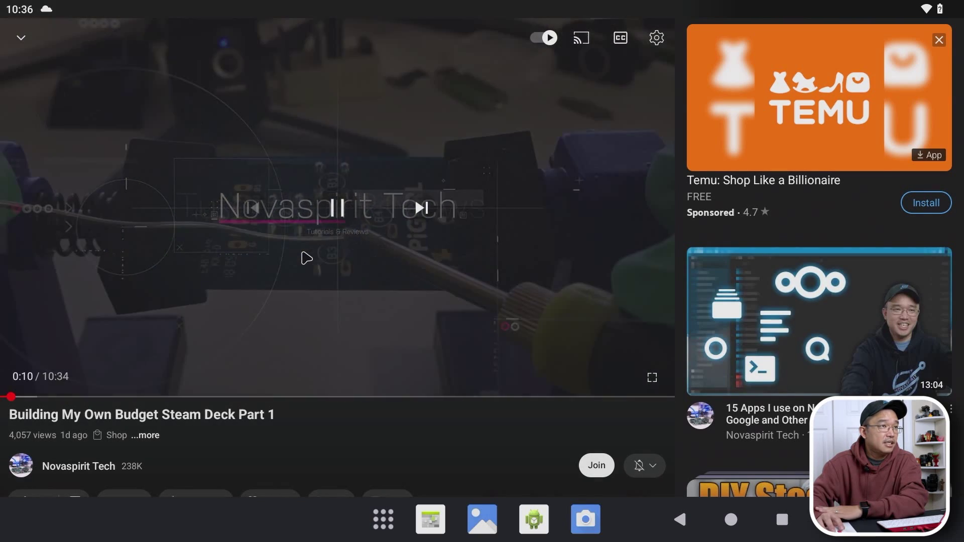
# Step: Check Additional settings again once the ads end, then play the video full screen
pyautogui.click(301, 254)
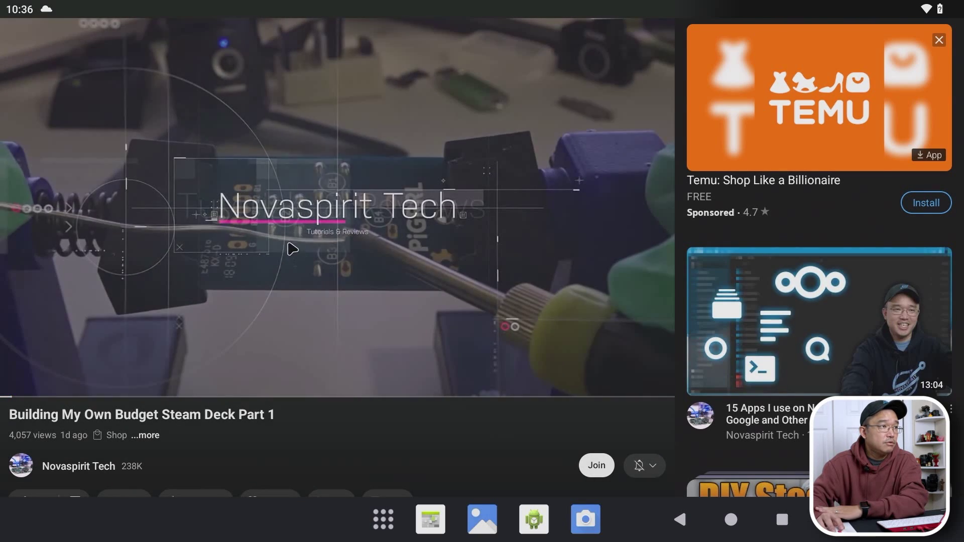
pyautogui.click(336, 278)
pyautogui.click(339, 281)
pyautogui.click(340, 280)
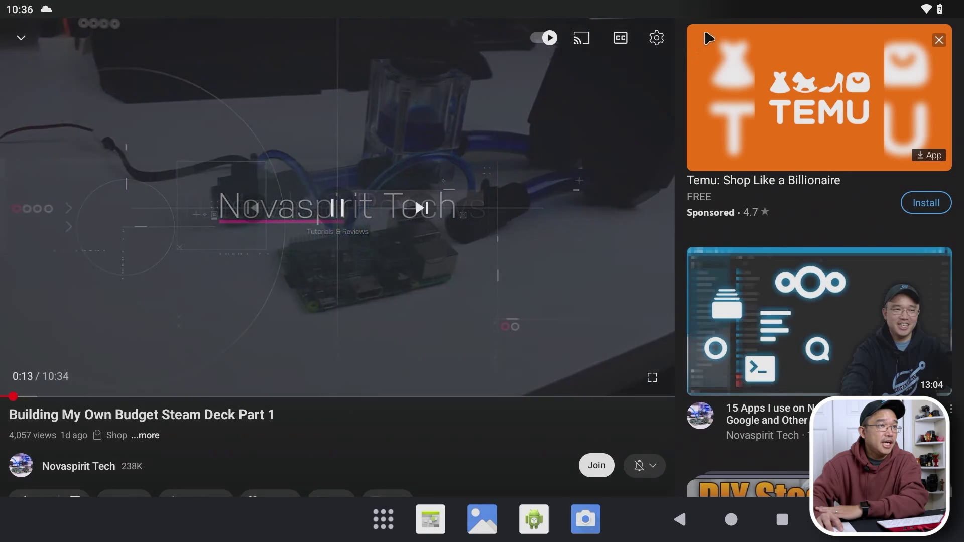
pyautogui.click(656, 37)
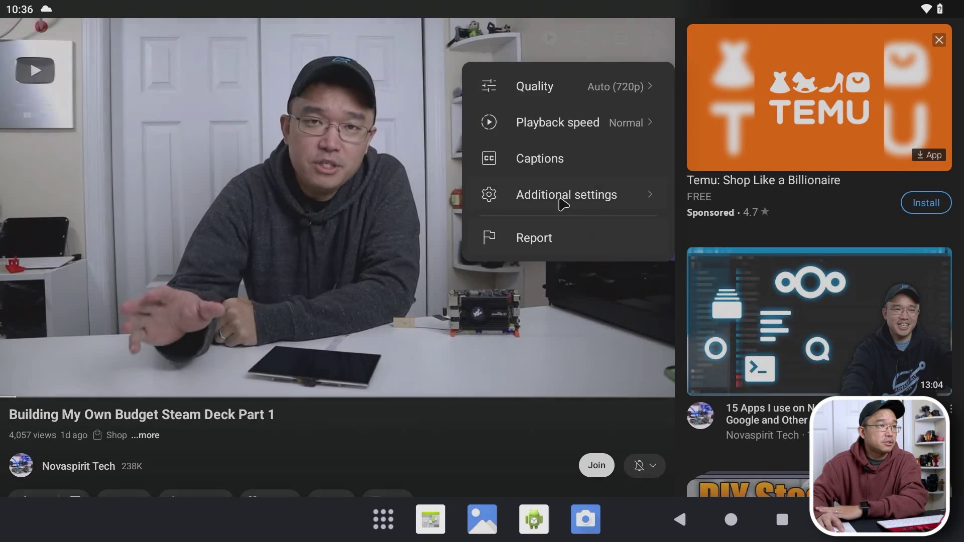
pyautogui.click(557, 205)
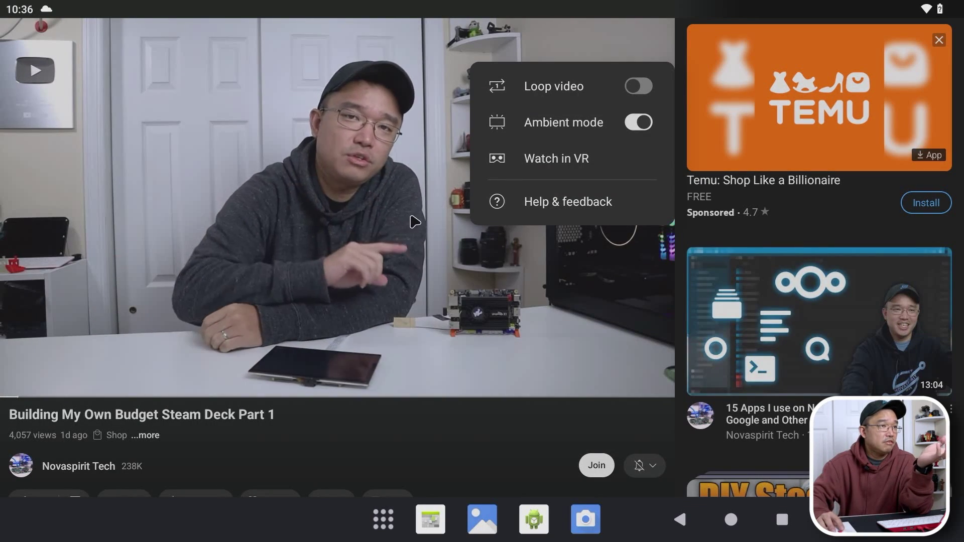
pyautogui.click(355, 262)
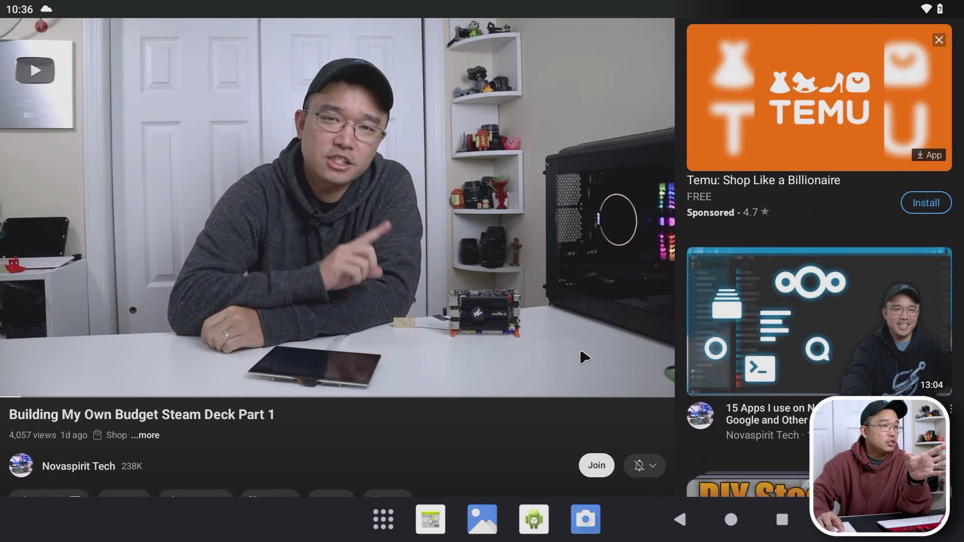
pyautogui.click(647, 380)
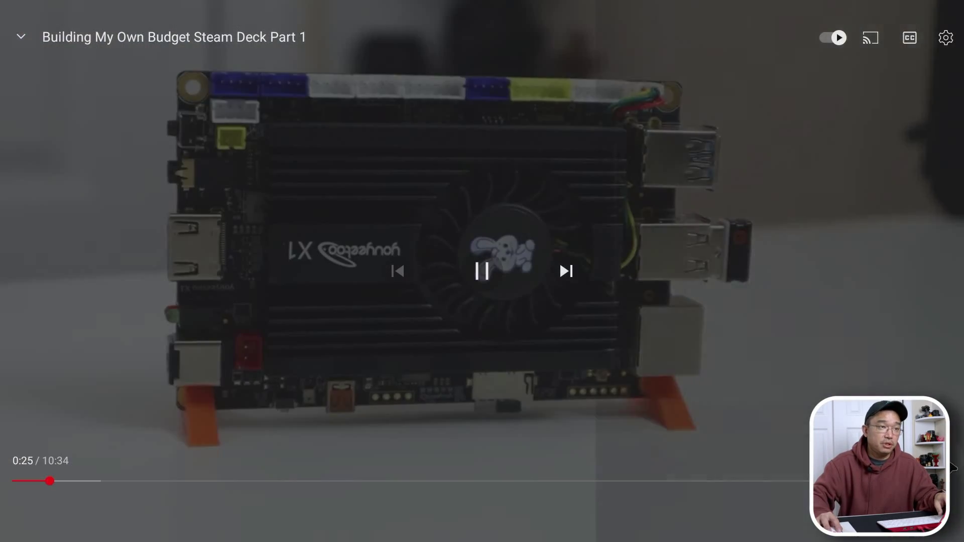
# Step: Switch to Netflix via Recents, read its incompatibility help article, then return home
pyautogui.click(951, 467)
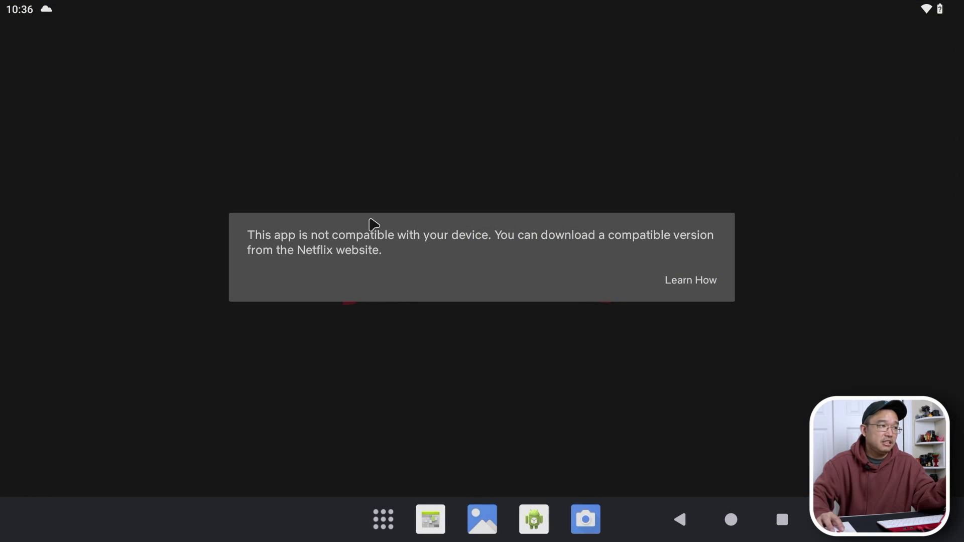
pyautogui.click(688, 287)
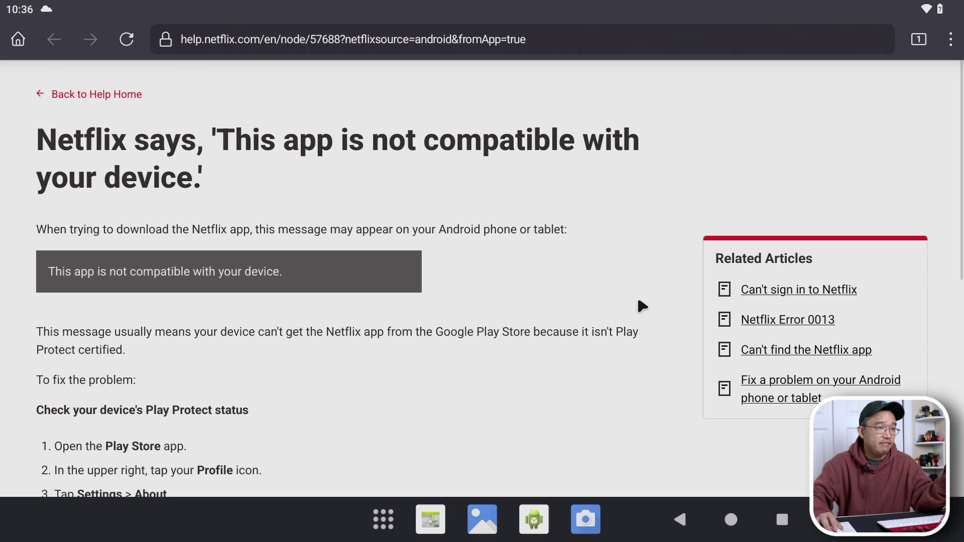
pyautogui.scroll(-5, 301, 323)
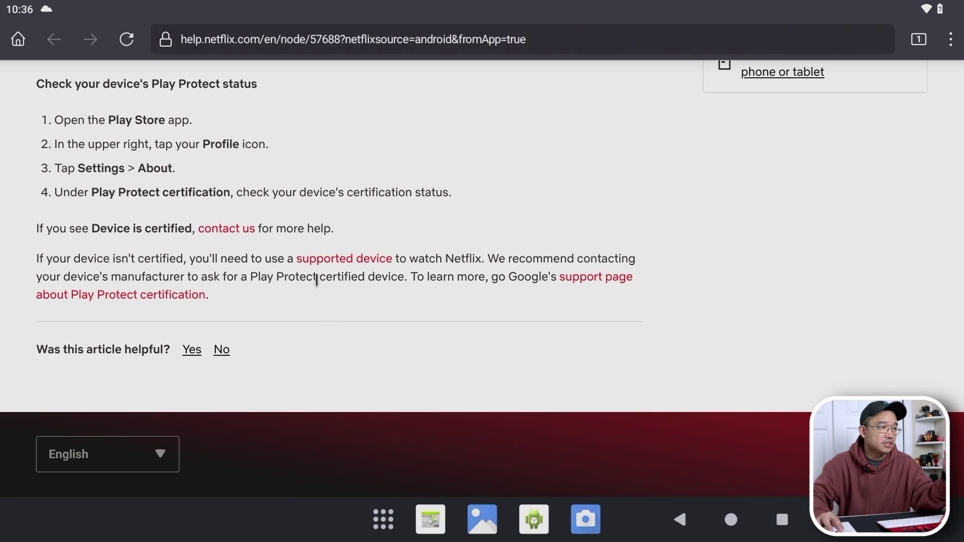
pyautogui.click(324, 258)
pyautogui.click(737, 519)
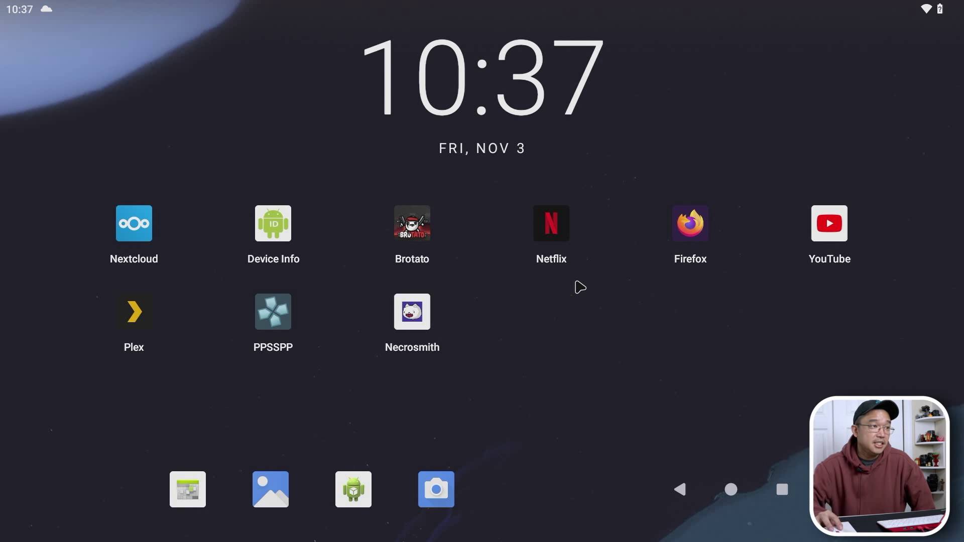
pyautogui.click(404, 241)
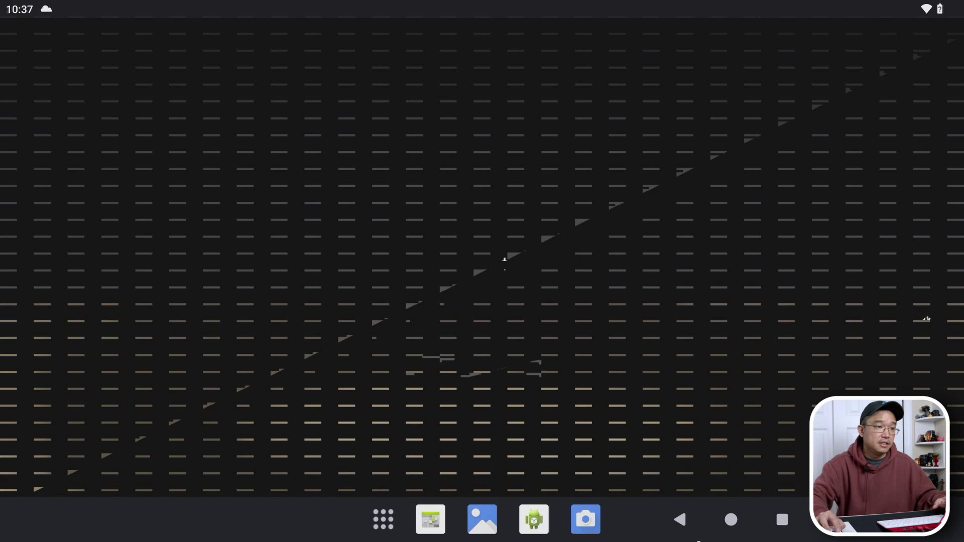
pyautogui.press('Escape')
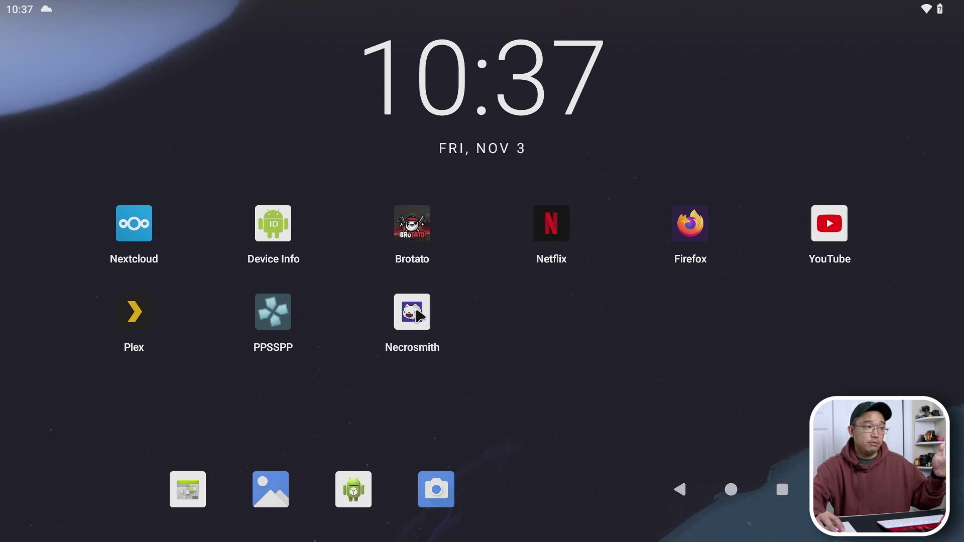
# Step: Launch Necrosmith, get past the title screen and start playing from the hub
pyautogui.click(412, 312)
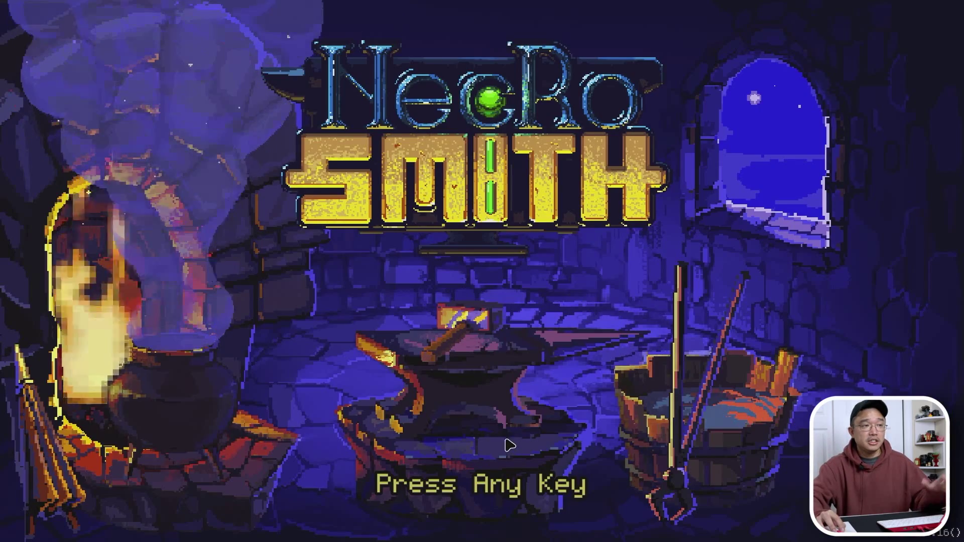
pyautogui.click(508, 459)
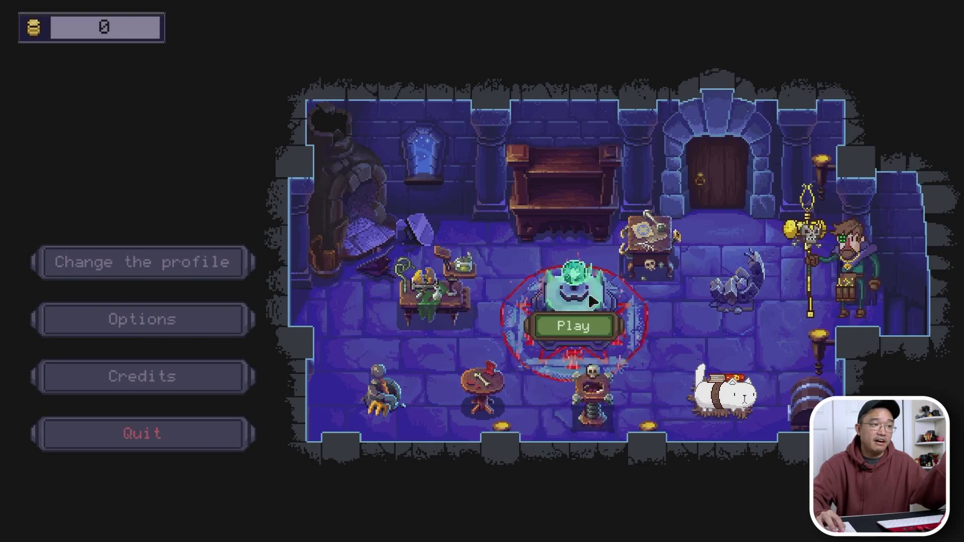
pyautogui.click(581, 325)
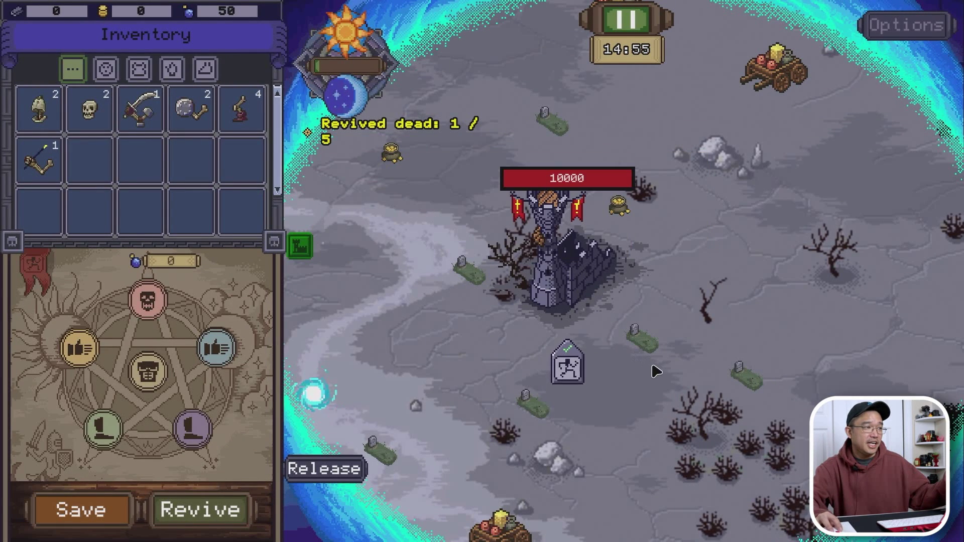
# Step: Assemble a skeleton with a skull, scythe, bone arm and two legs, then revive and release it
pyautogui.click(42, 116)
pyautogui.click(90, 109)
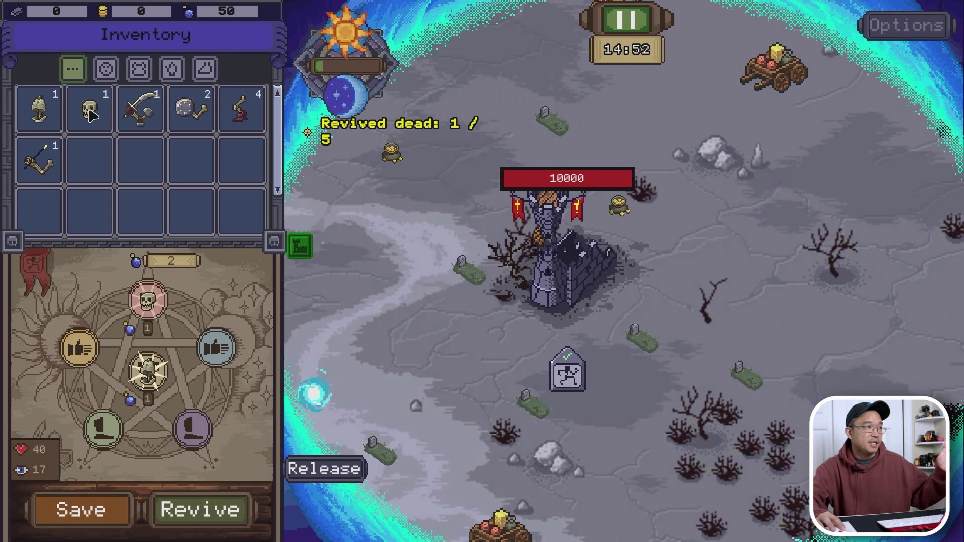
pyautogui.click(139, 131)
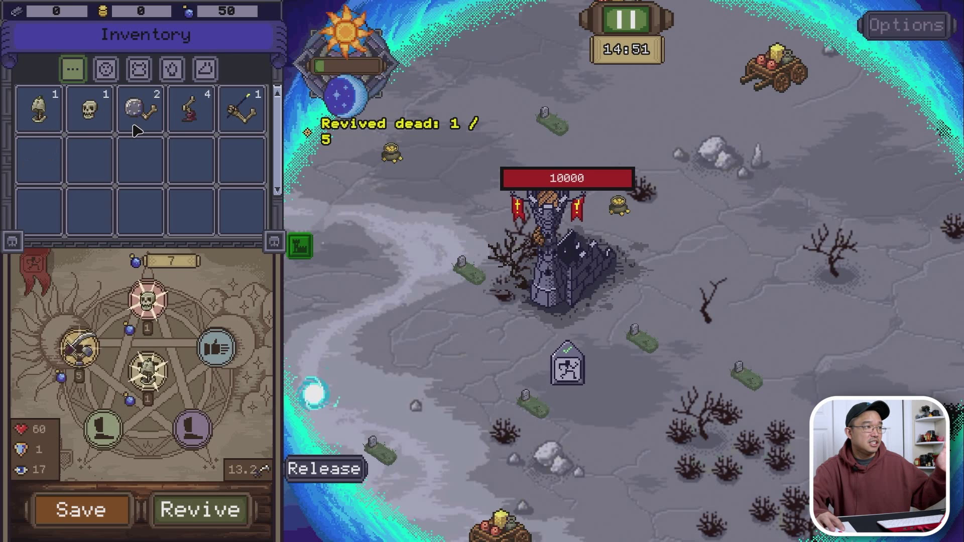
pyautogui.click(246, 112)
pyautogui.click(191, 108)
pyautogui.click(191, 108)
pyautogui.click(200, 510)
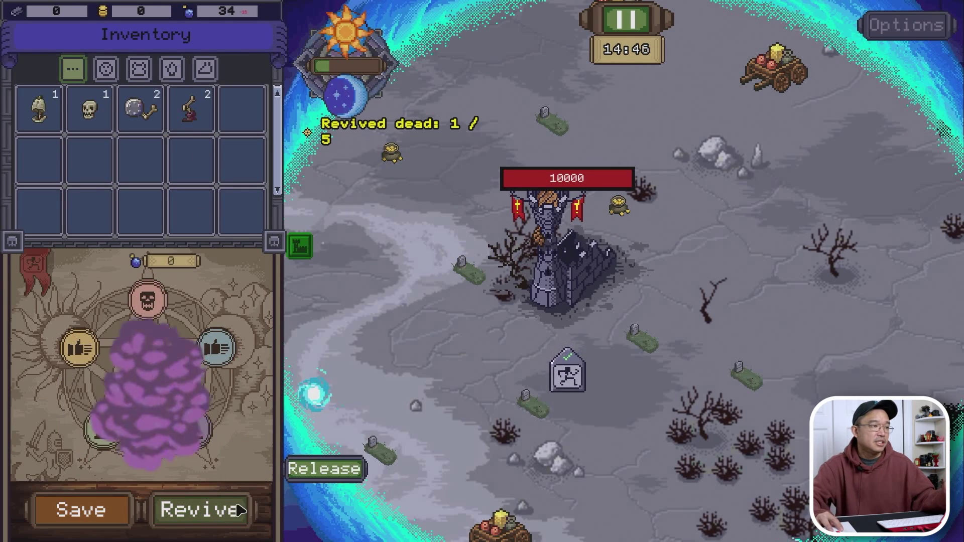
pyautogui.click(305, 477)
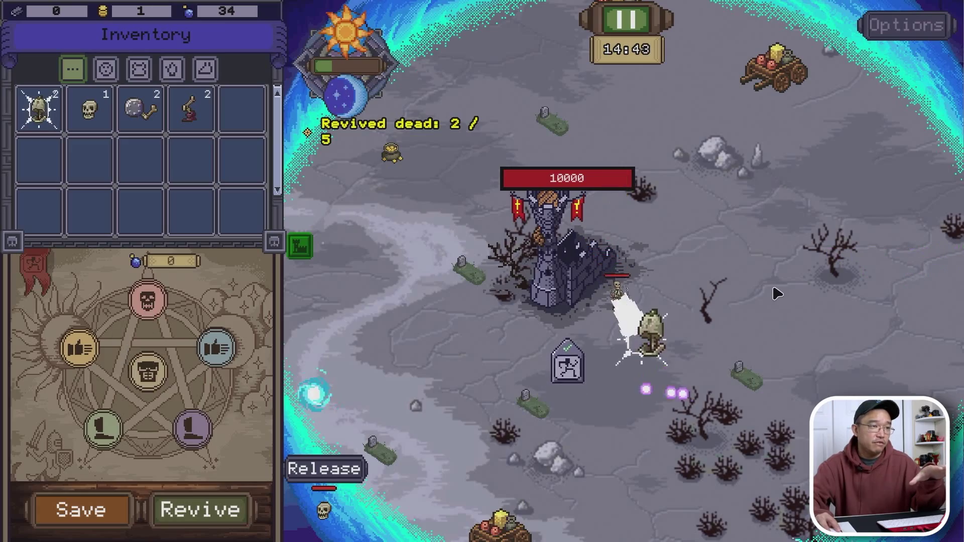